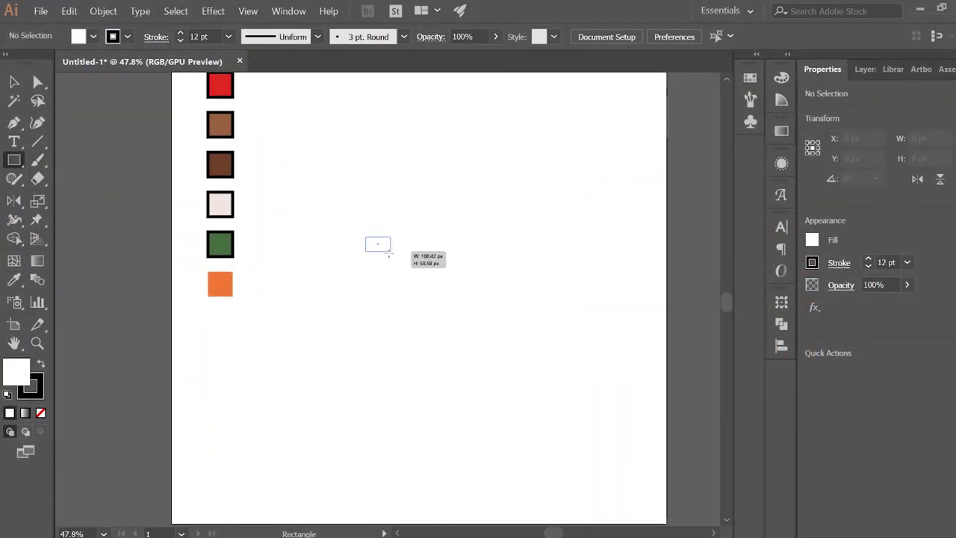
Step: Draw a black-outlined upper box with a narrow post beneath it
left_click_drag(388, 254, 390, 255)
key("v")
scroll(356, 280, "up", 2)
scroll(255, 272, "up", 1)
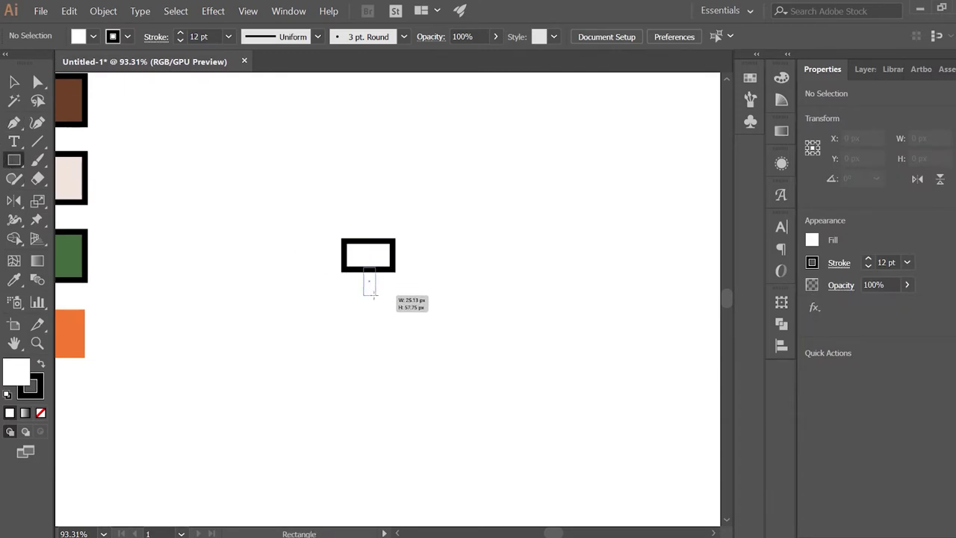
left_click_drag(376, 297, 375, 297)
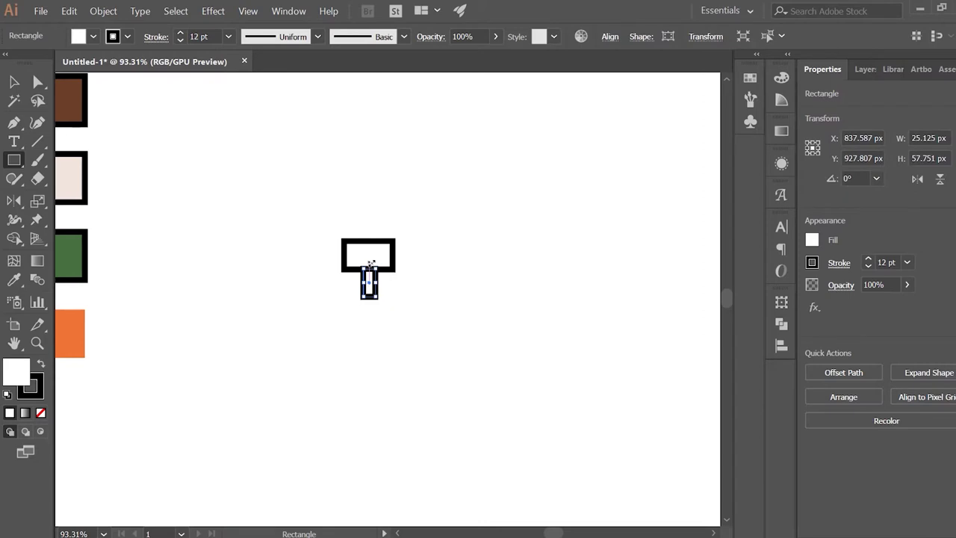
key("ctrl+shift+a")
key("b")
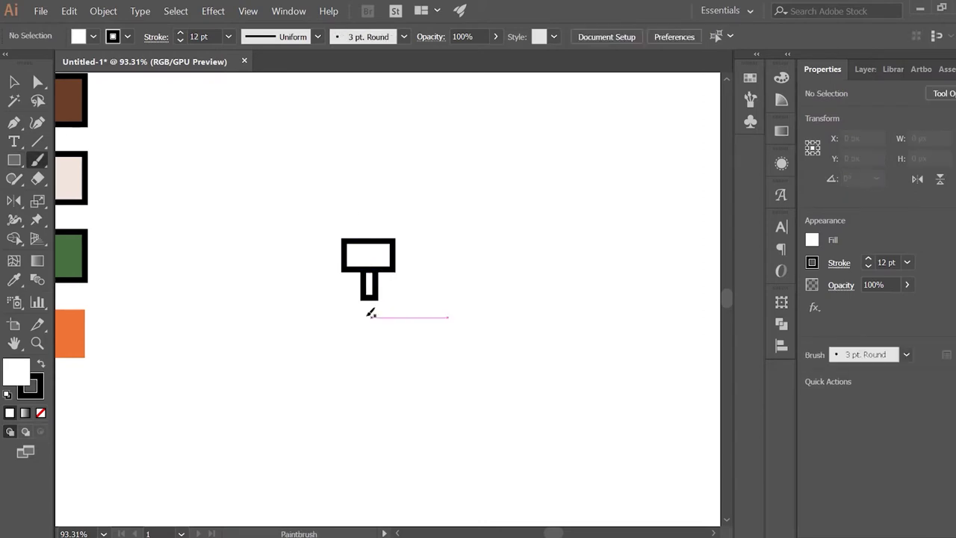
key("v")
Step: Duplicate the box and post level to the right and reflect the copy
left_click_drag(374, 291, 405, 297)
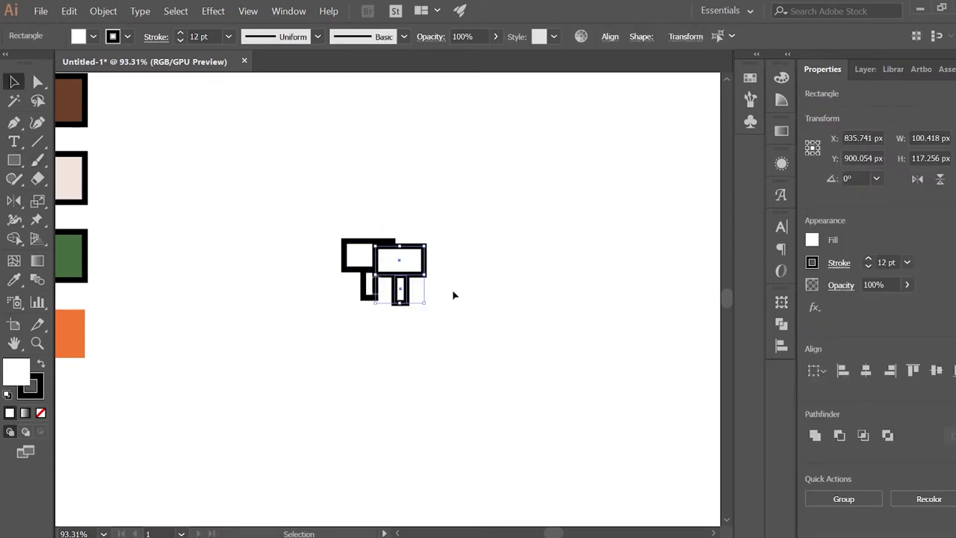
scroll(390, 274, "up", 3)
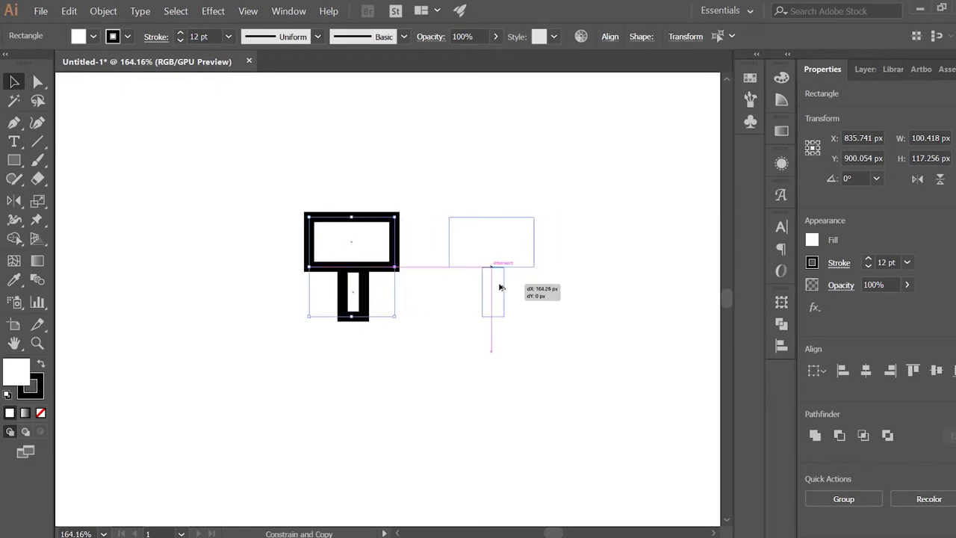
left_click_drag(399, 281, 532, 282)
right_click(469, 262)
mouse_move(528, 411)
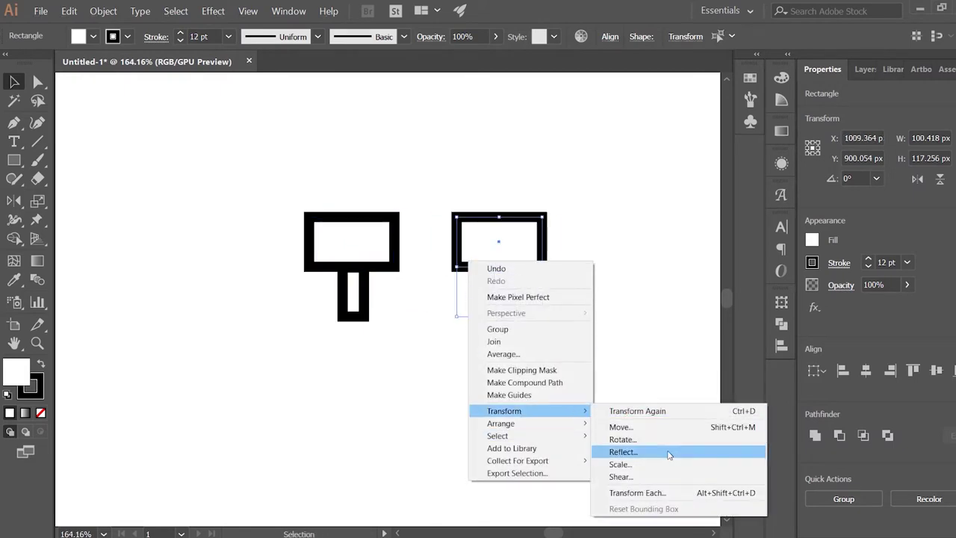
left_click(668, 452)
key("Return")
left_click(473, 357)
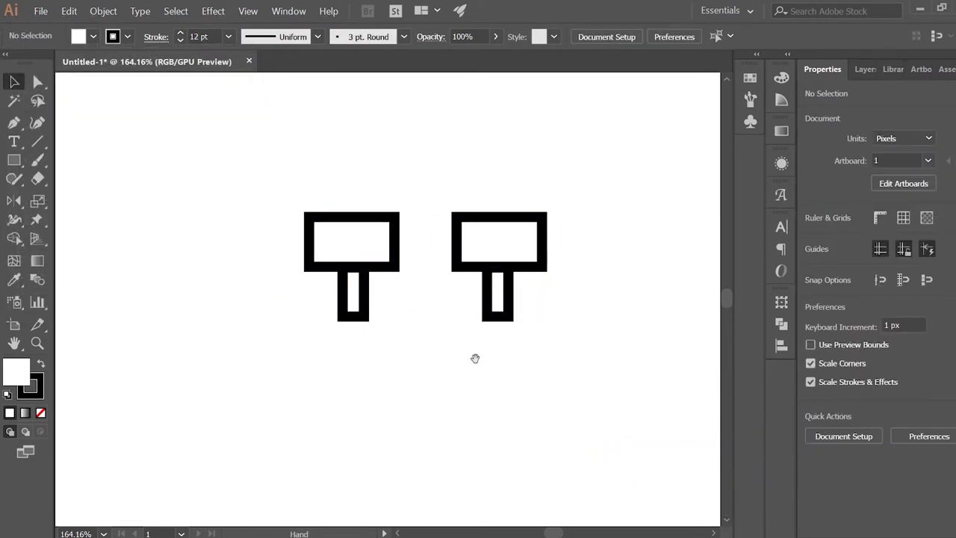
scroll(299, 329, "down", 1)
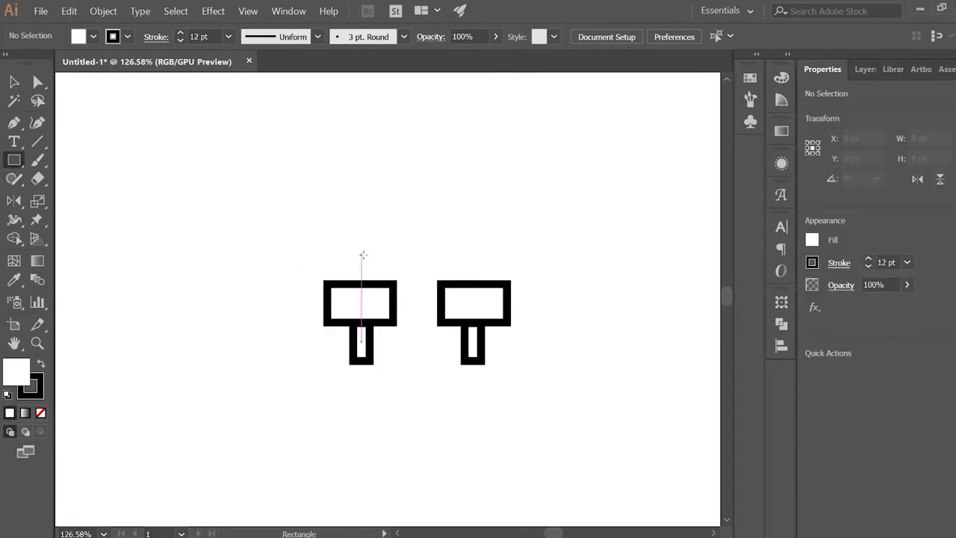
Step: Draw a wide box spanning both side pieces
left_click_drag(387, 267, 477, 307)
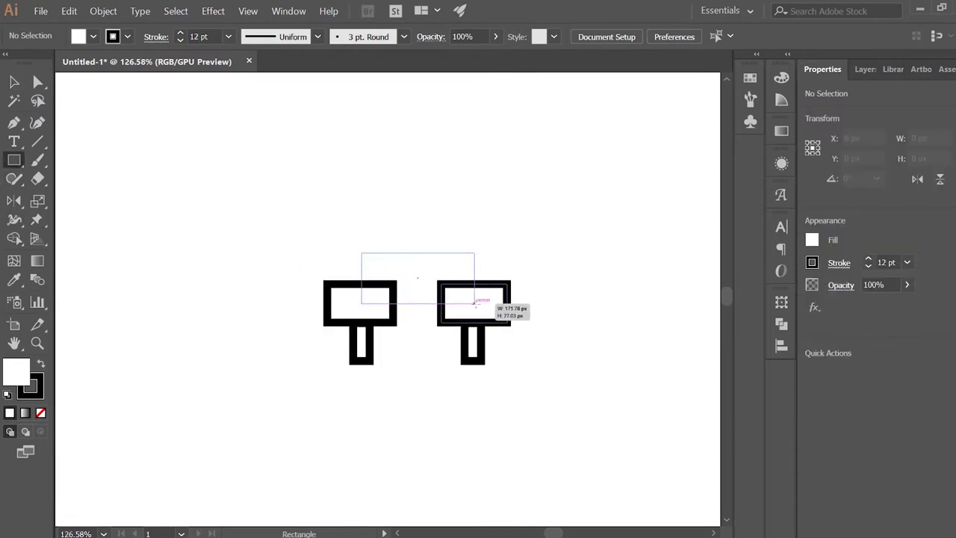
left_click_drag(473, 303, 472, 301)
scroll(459, 327, "up", 1)
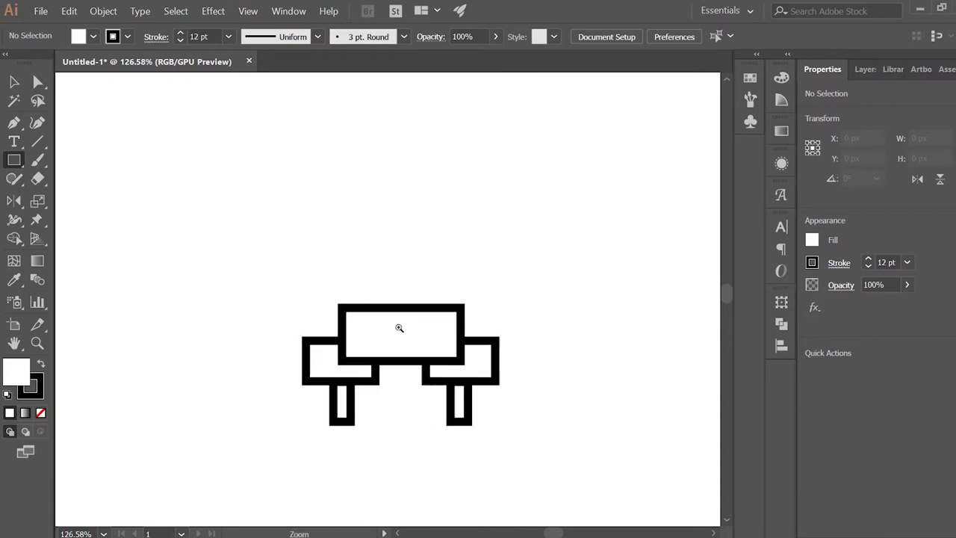
Step: Draw a smaller box above the wide tier and center it
mouse_move(362, 284)
left_mouse_down()
mouse_move(441, 228)
mouse_move(447, 244)
left_mouse_up()
key("b")
key("v")
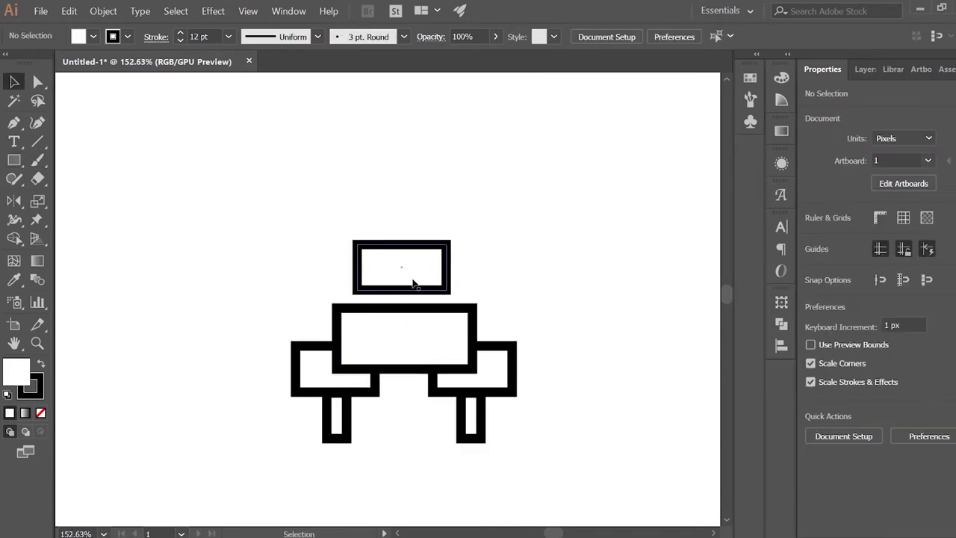
mouse_move(420, 276)
left_mouse_down()
mouse_move(420, 285)
mouse_move(402, 275)
left_mouse_up()
scroll(519, 266, "down", 5)
scroll(427, 349, "up", 2)
scroll(453, 324, "up", 2)
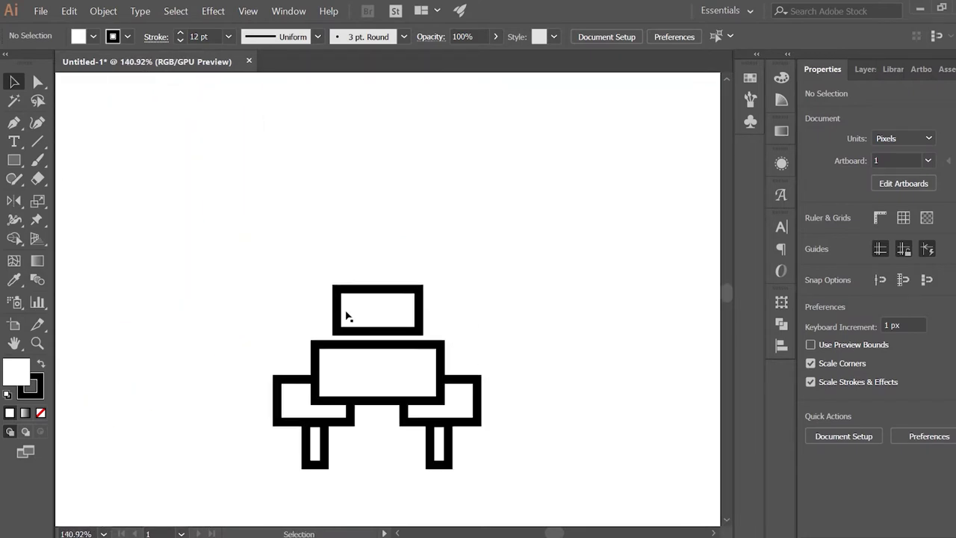
left_click(14, 124)
scroll(388, 309, "up", 2)
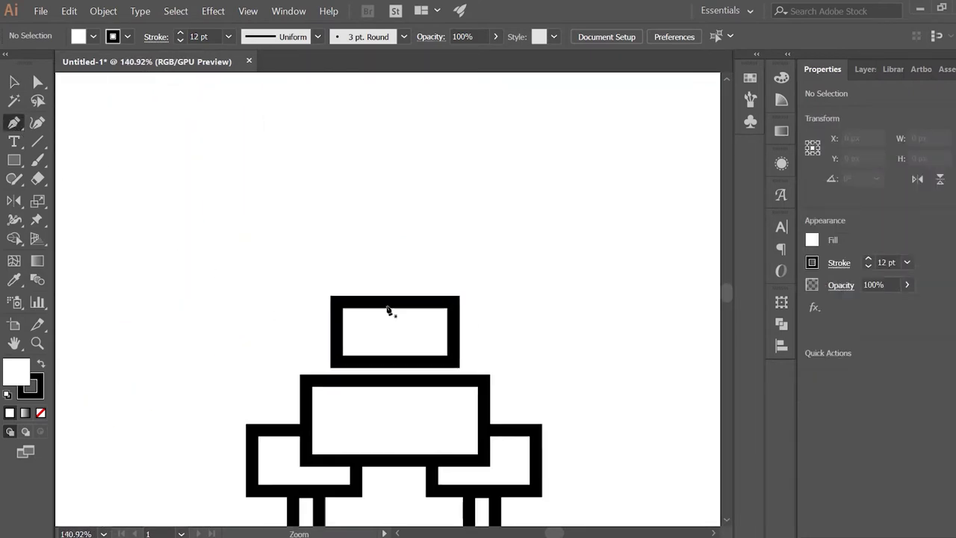
Step: Draw one half of the spire from the small box up to its tip
left_click(359, 266)
left_click(394, 165)
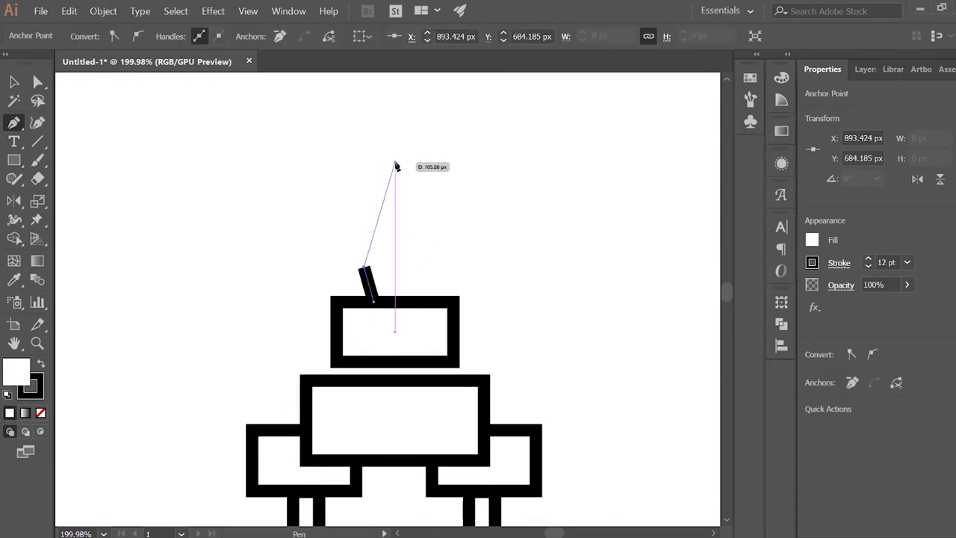
key("v")
left_click(396, 259)
Step: Duplicate the half-spire, reflect it vertically and join both halves at the tip
left_click_drag(371, 240, 410, 242)
right_click(411, 245)
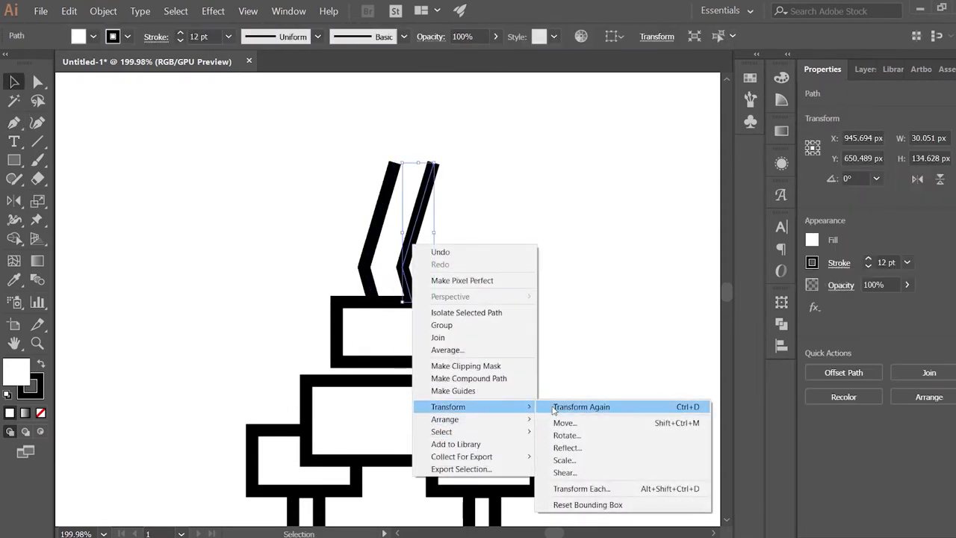
left_click(619, 448)
left_click(118, 296)
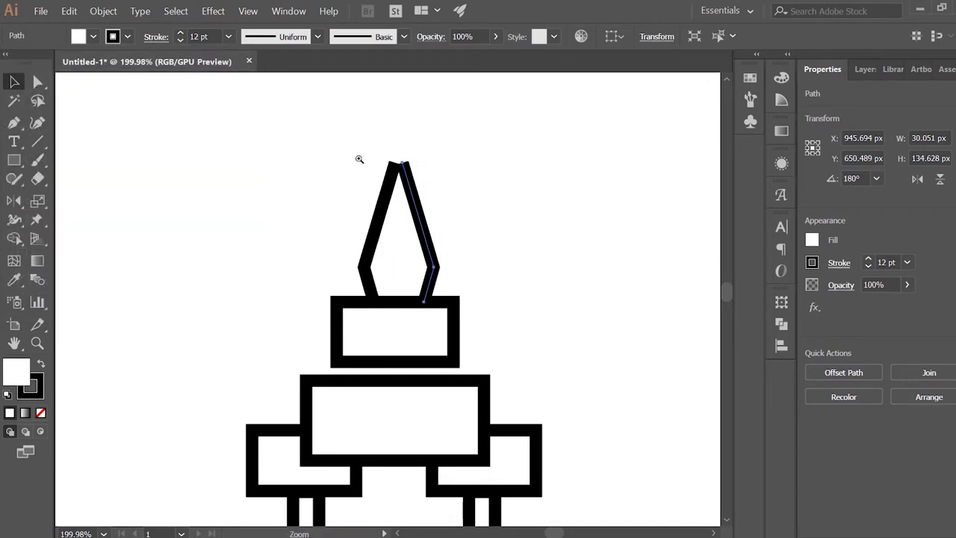
scroll(355, 160, "up", 3)
left_click_drag(448, 224, 434, 224)
left_click_drag(463, 284, 474, 283)
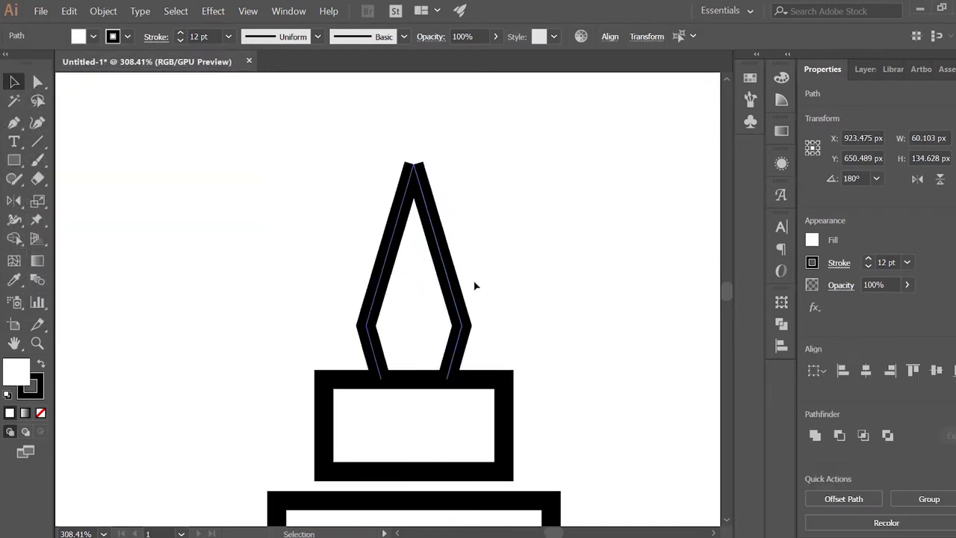
key("ctrl+j")
scroll(418, 396, "down", 2)
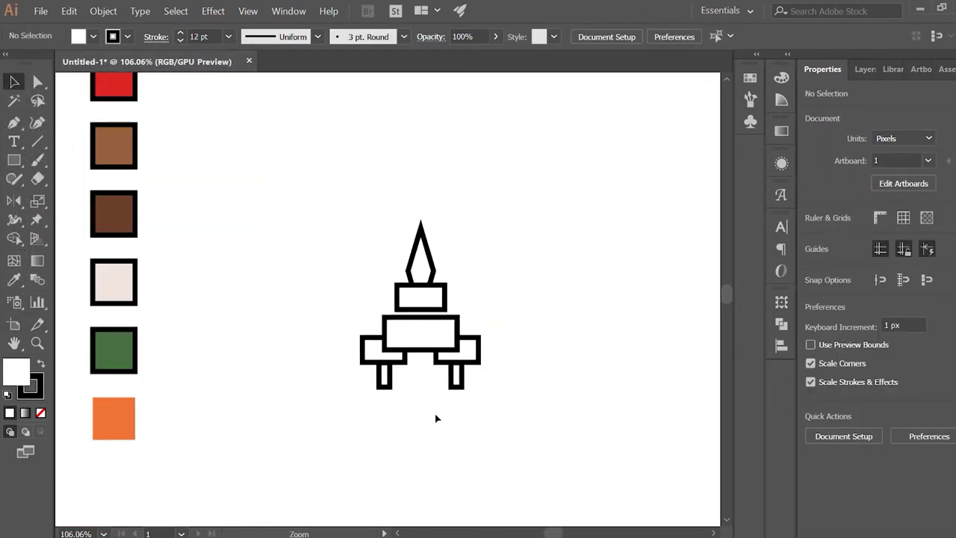
scroll(430, 392, "down", 2)
scroll(427, 384, "down", 1)
key("m")
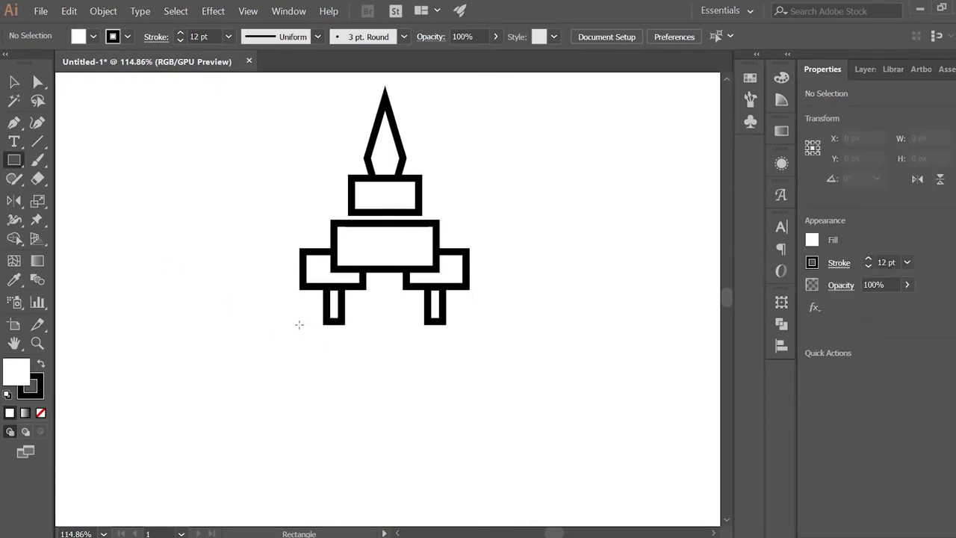
Step: Draw the large wall block centered under the legs
left_click_drag(306, 325, 469, 405)
left_click(446, 405, "ctrl")
left_click_drag(384, 354, 471, 403)
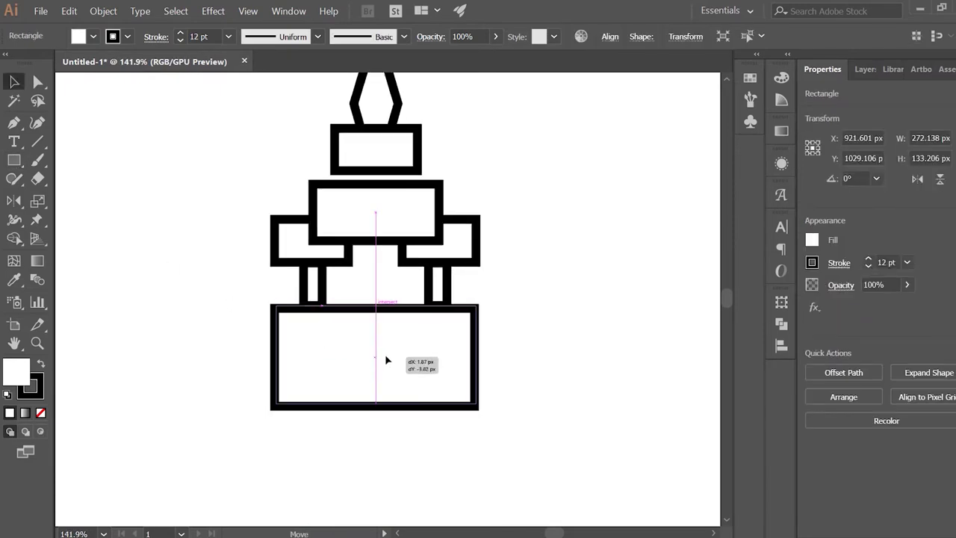
key("v")
scroll(224, 310, "up", 1)
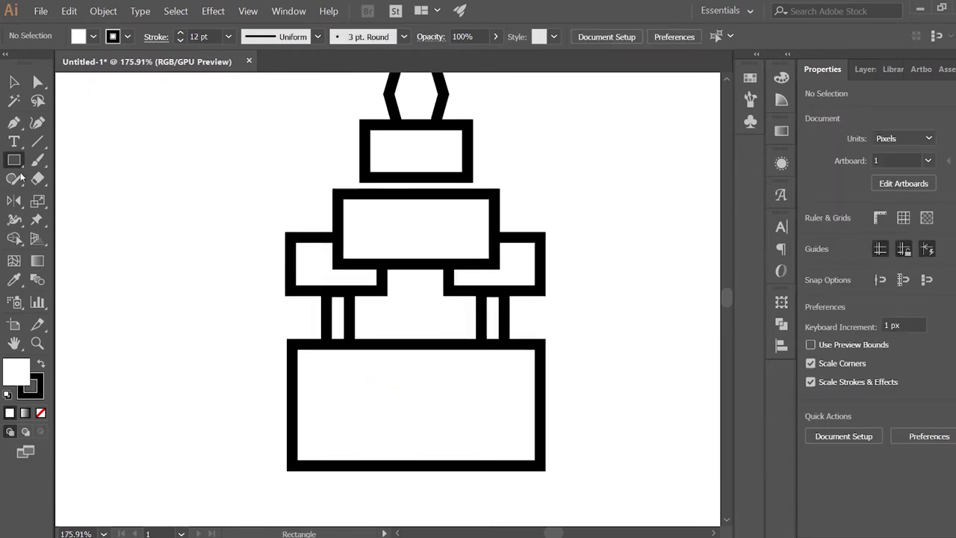
Step: Line the wall top with small battlement squares, deleting the extra right-end square
left_click_drag(245, 326, 263, 307)
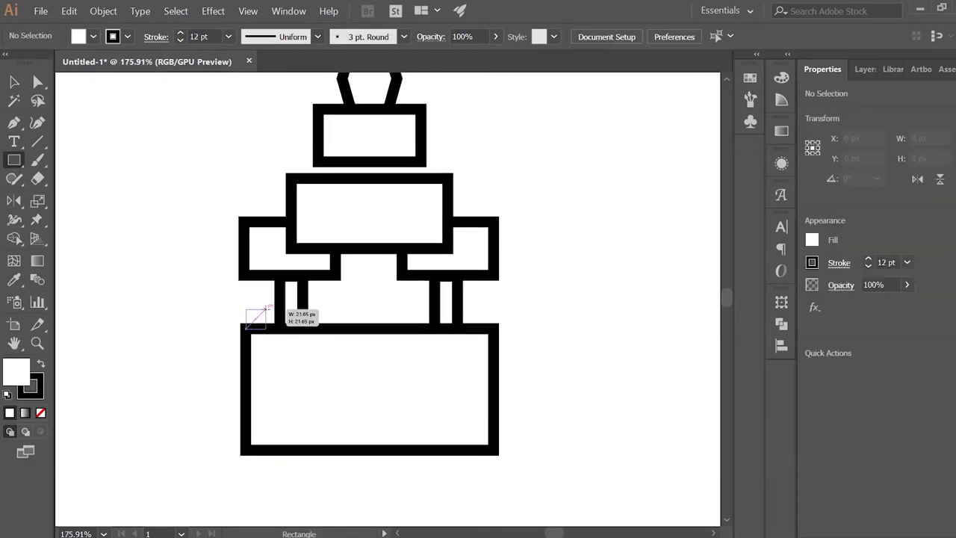
left_click_drag(257, 319, 303, 320)
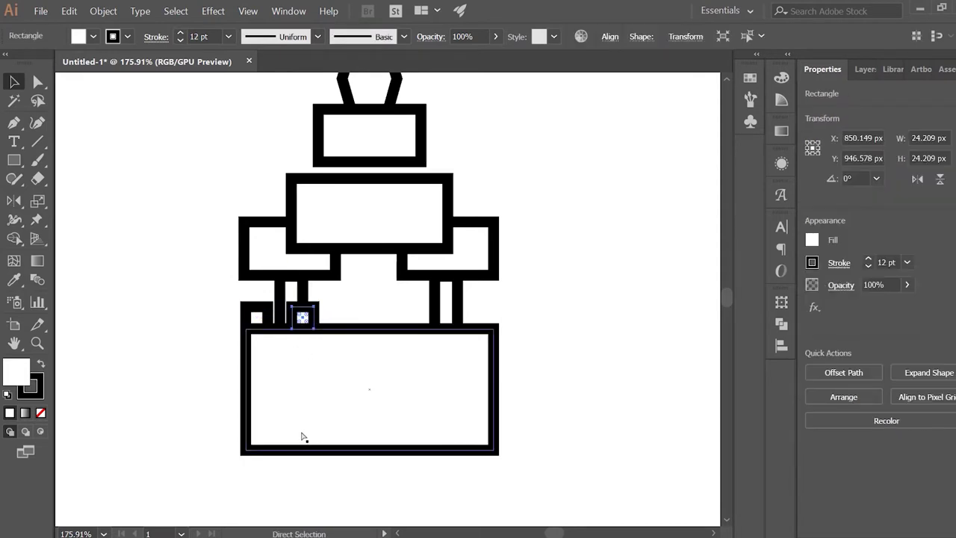
key("ctrl+d")
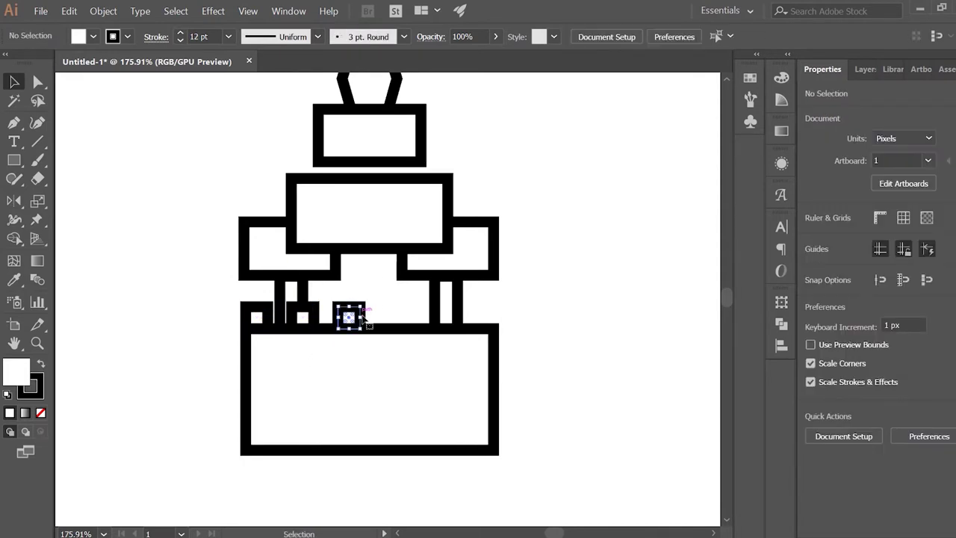
key("ctrl+z")
key("ctrl+z")
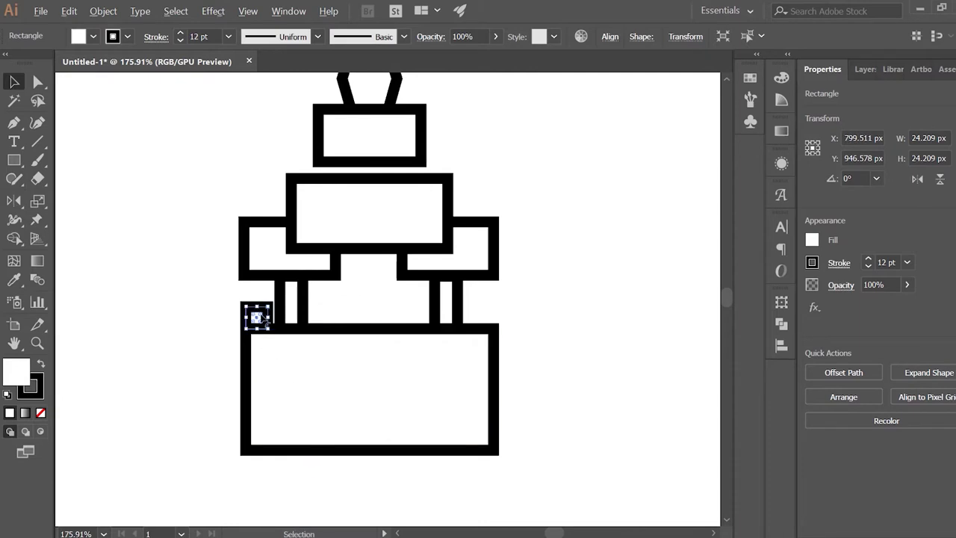
key("b")
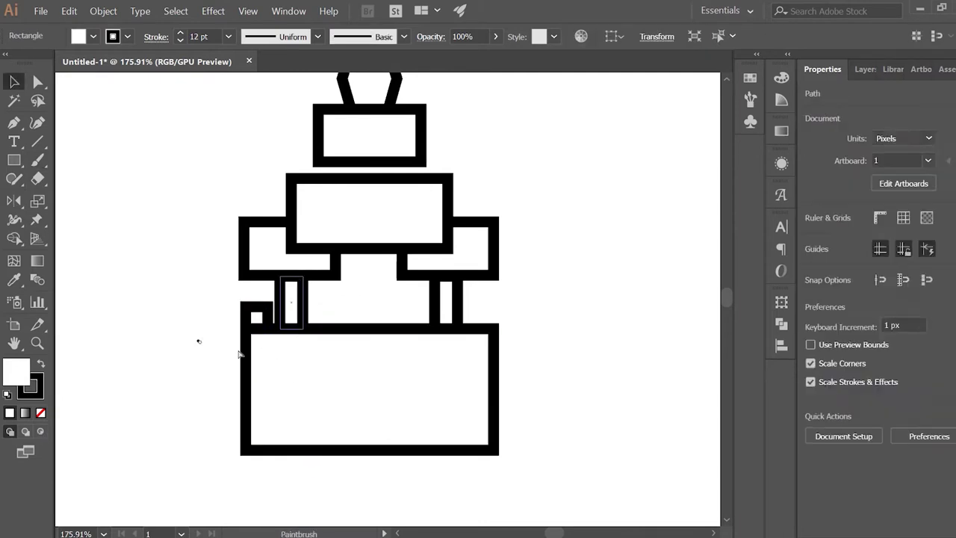
key("v")
left_click_drag(257, 320, 308, 318)
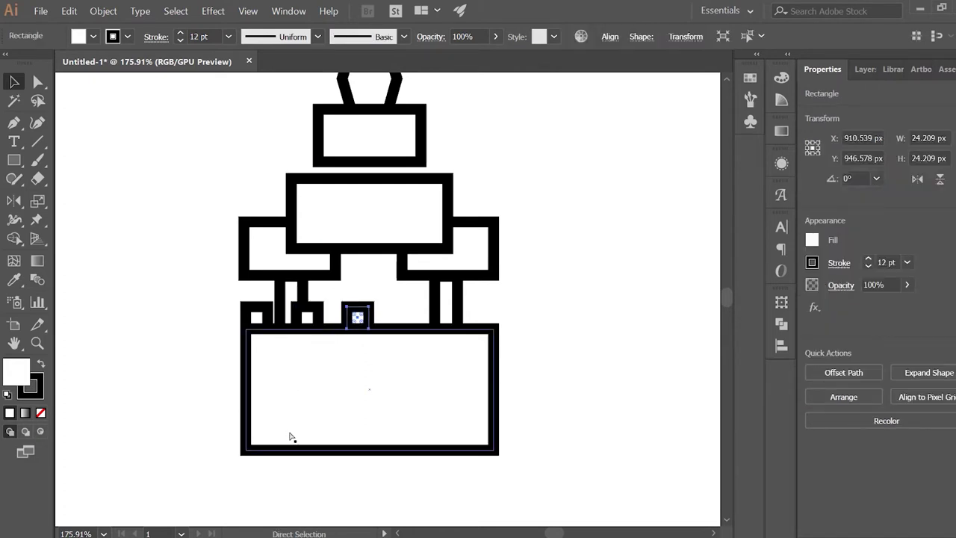
key("ctrl+d")
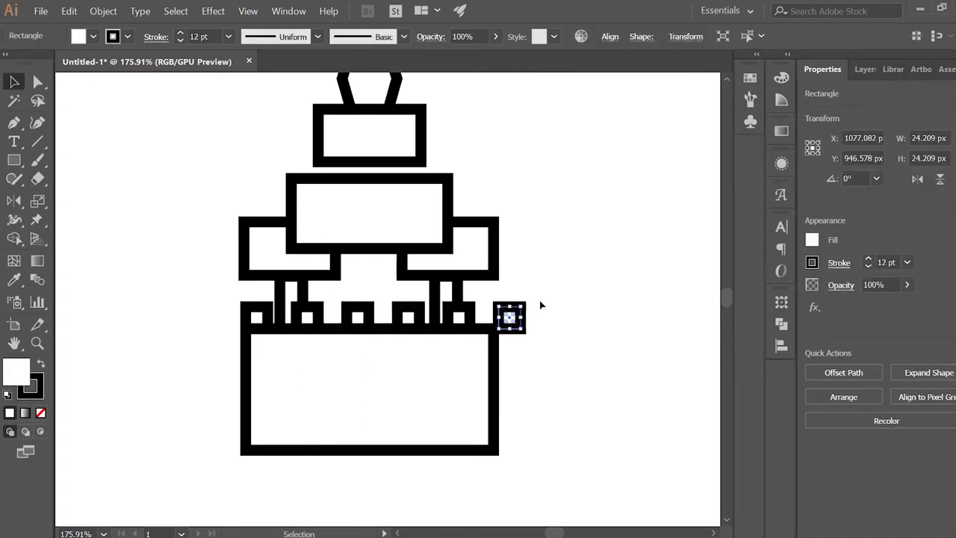
key("Delete")
left_click(256, 317)
left_click(307, 318, "shift")
Step: Stretch the squares across the wall width and give them the wall's 12 pt stroke
left_click(357, 318, "shift")
left_click_drag(471, 307, 498, 301)
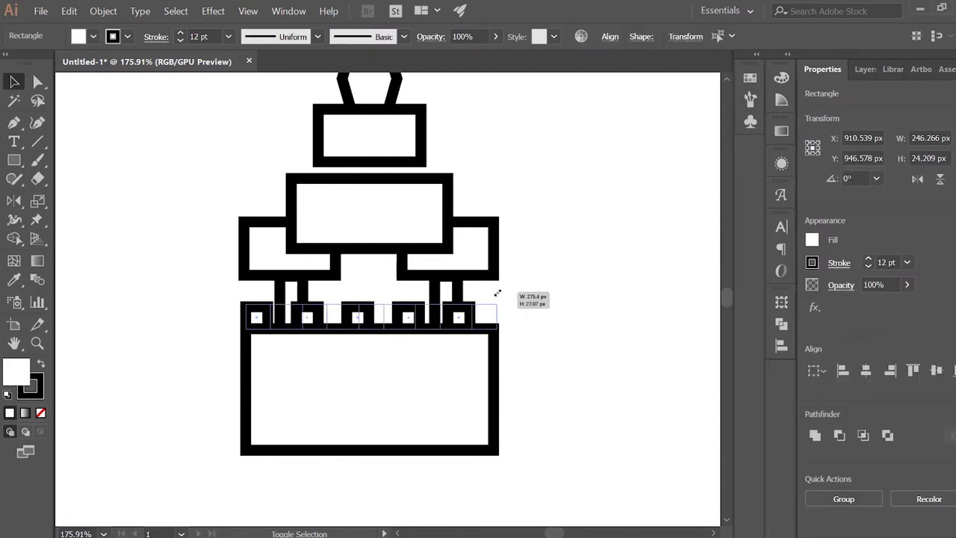
key("i")
left_click(444, 393)
key("v")
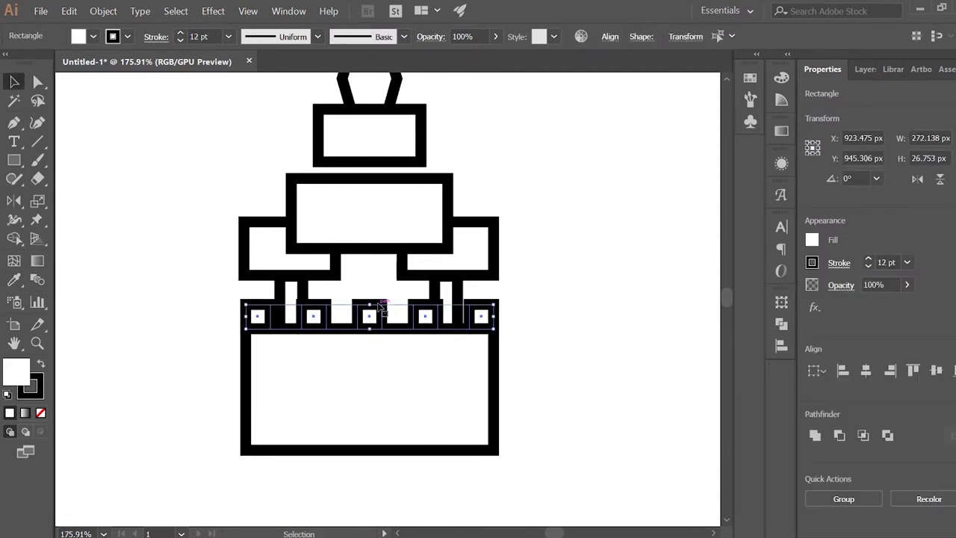
key("Down")
key("Down")
key("Down")
key("b")
key("v")
Step: Unite the squares with the base rectangle and shorten the merged wall vertically
left_click(262, 374)
left_click(815, 436)
left_click(514, 332)
left_click(369, 434)
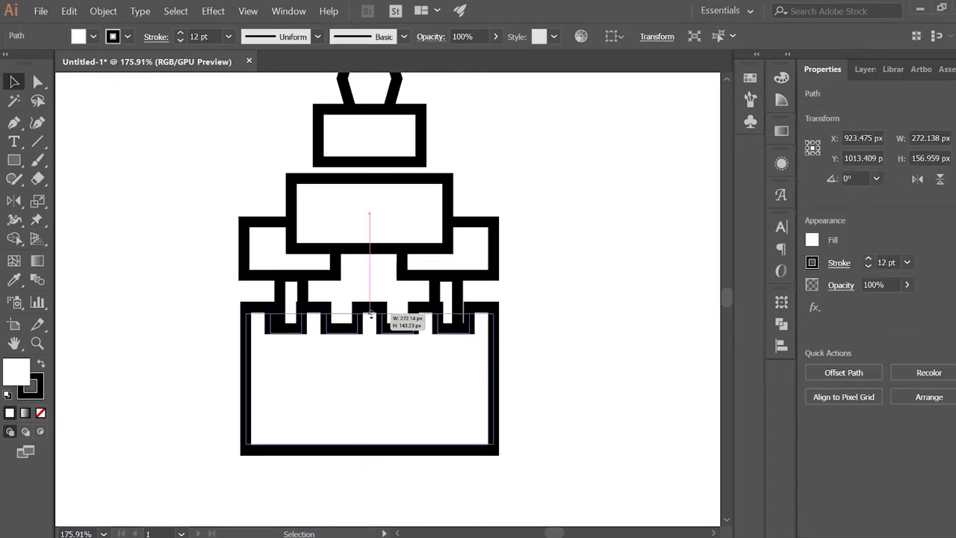
left_click_drag(369, 303, 369, 308)
key("ctrl+shift+a")
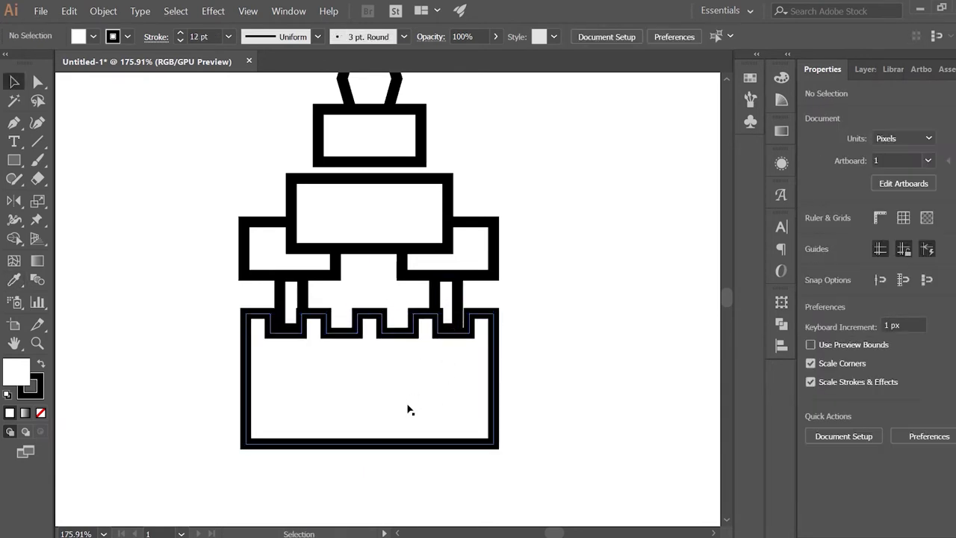
left_click_drag(403, 403, 402, 397)
key("ctrl+0")
Step: Add a smaller wall copy on the right with the main wall's thick stroke
left_click_drag(343, 384, 476, 384)
left_click_drag(536, 327, 522, 333)
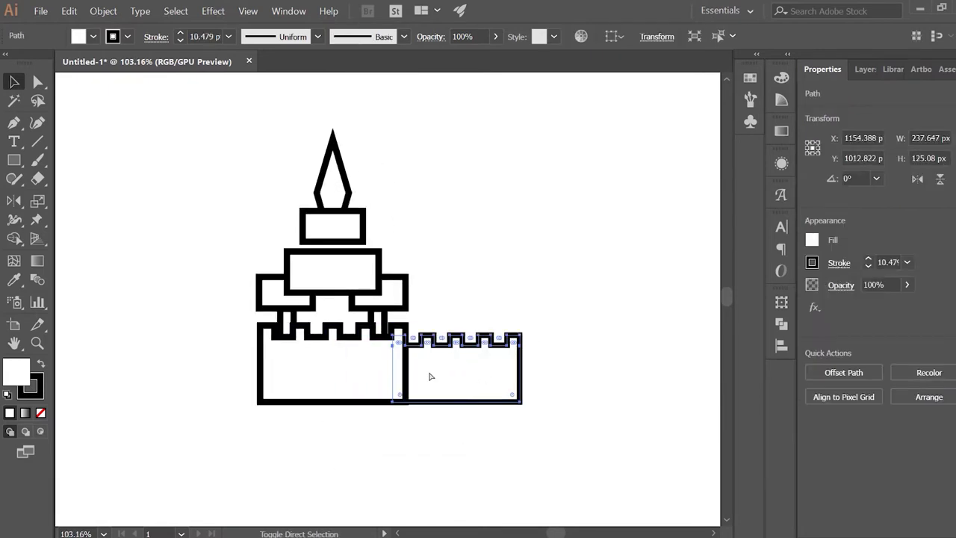
scroll(454, 343, "up", 3)
left_click(465, 380)
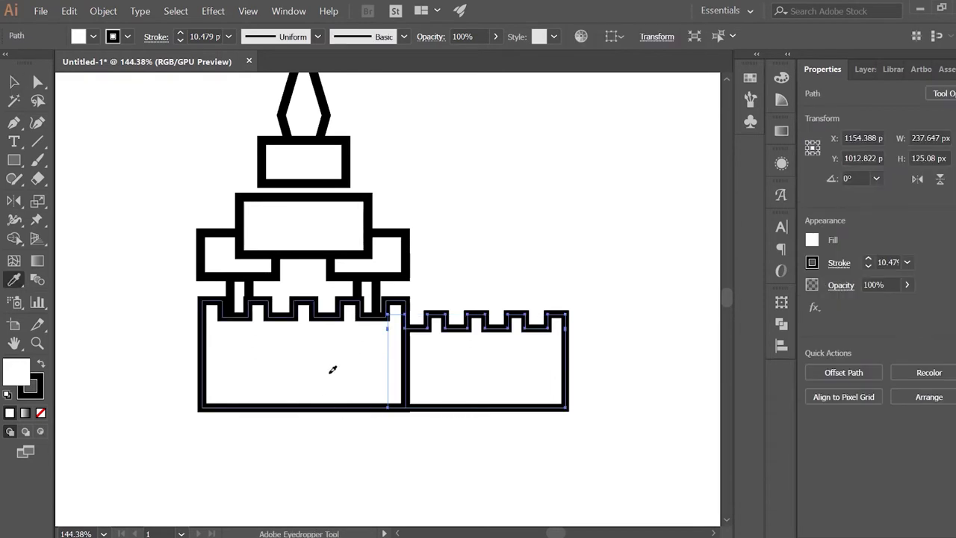
left_click(332, 369)
key("v")
left_click(590, 373)
Step: Duplicate the small wall section to the left side
left_click_drag(498, 399, 213, 411)
left_click(223, 439)
scroll(351, 449, "down", 2)
scroll(346, 456, "down", 2)
scroll(389, 418, "down", 1)
Step: Draw a tall stepped tower outline rising from the left wall
left_click(15, 124)
scroll(262, 374, "up", 1)
scroll(228, 373, "up", 2)
left_click(246, 461)
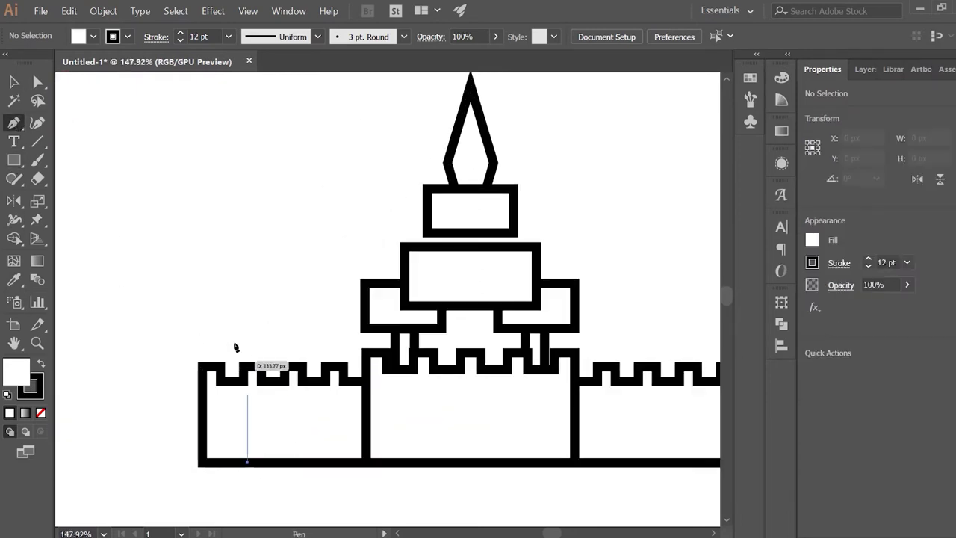
left_click(247, 318)
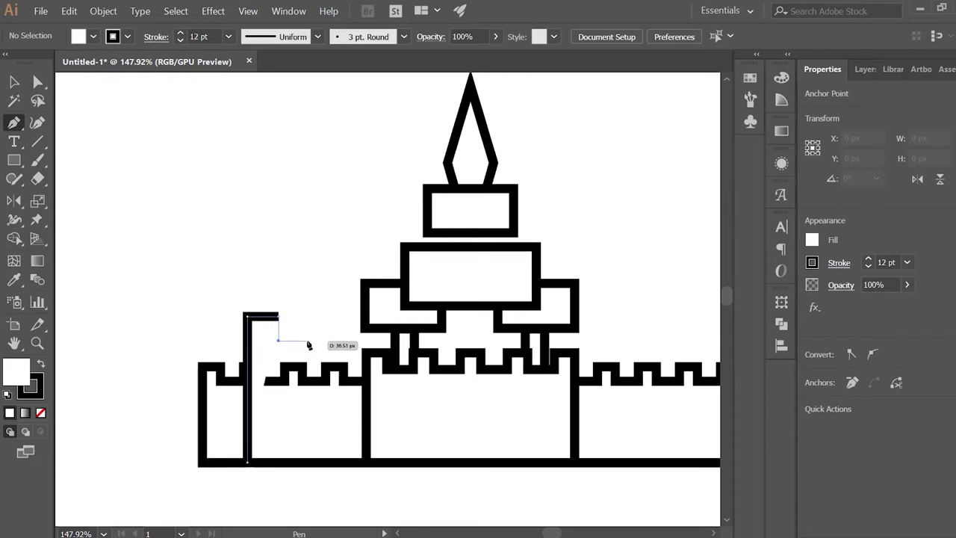
left_click(302, 340)
left_click(304, 354)
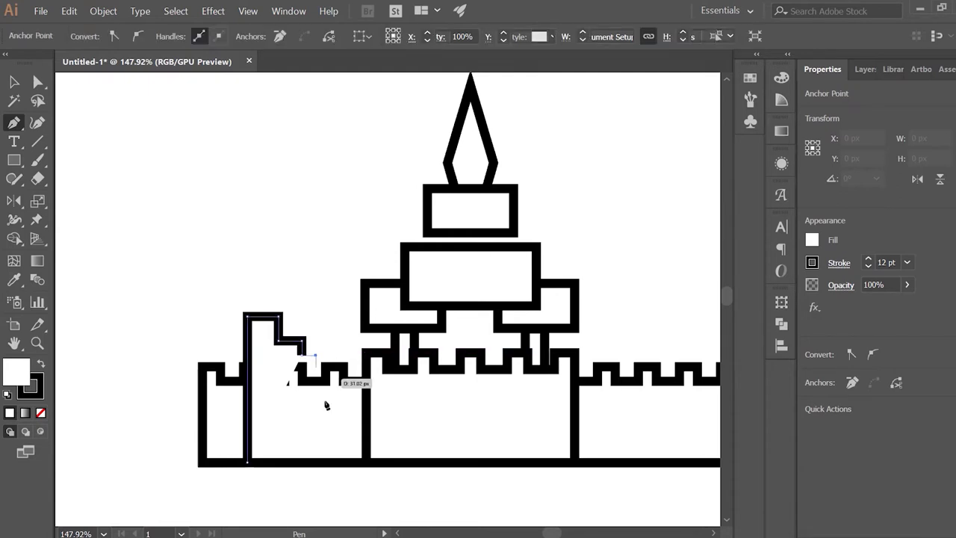
left_click(317, 464, "shift")
left_click(247, 468)
Step: Select the tower's top corner points and start rounding them
key("a")
left_click_drag(304, 335, 333, 363)
left_click(262, 329)
Step: Round the tower's top corners and send it behind the wall
mouse_move(231, 299)
left_mouse_down()
mouse_move(291, 332)
mouse_move(267, 334)
left_mouse_up()
left_click(284, 380)
key("ctrl+shift+bracketleft")
left_click(374, 245)
scroll(379, 459, "right", 2)
scroll(182, 296, "down", 5)
scroll(182, 296, "up", 5)
scroll(182, 296, "left", 2)
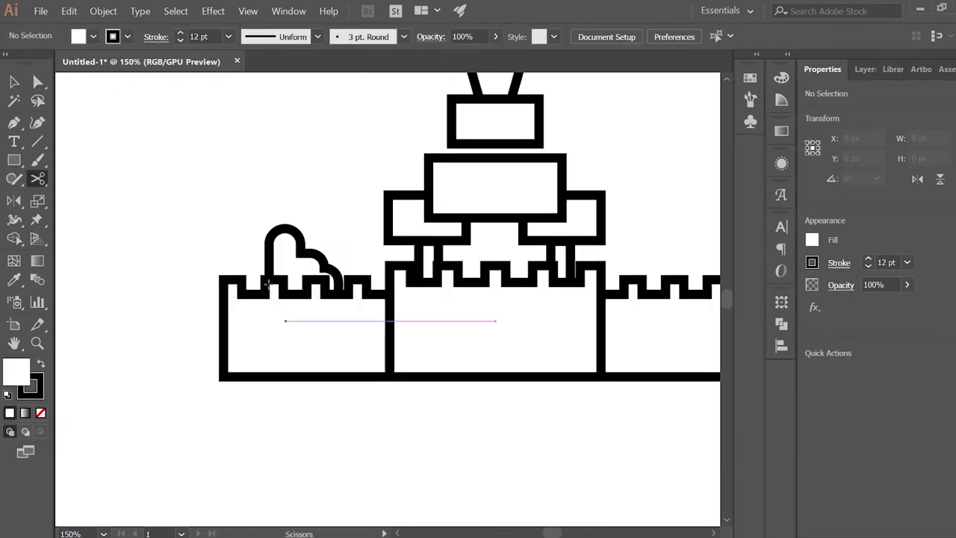
Step: Position the rounded tower so only its scalloped top shows above the left wall
key("v")
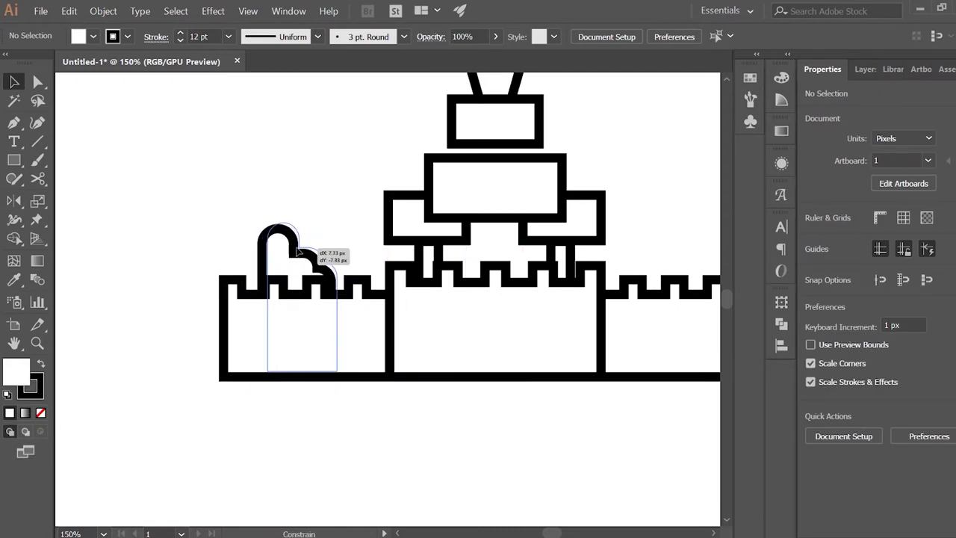
left_click_drag(295, 258, 295, 309)
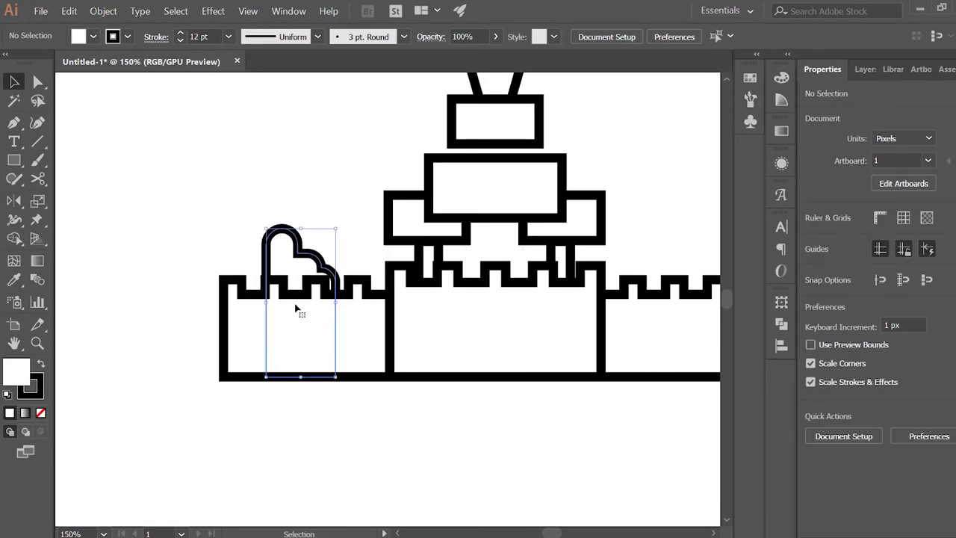
left_click_drag(304, 267, 379, 415)
scroll(379, 415, "down", 2)
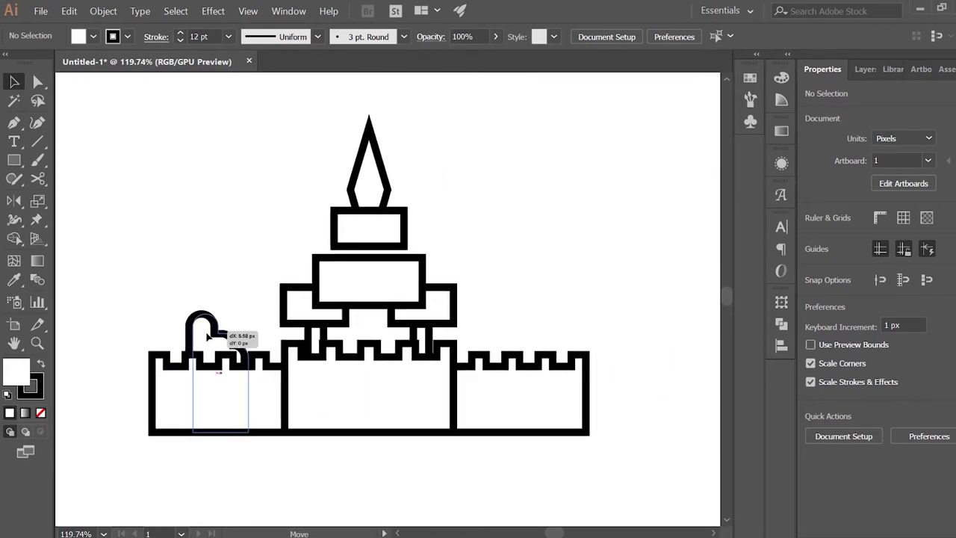
scroll(224, 403, "right", 1)
left_click(173, 342)
left_click(316, 454)
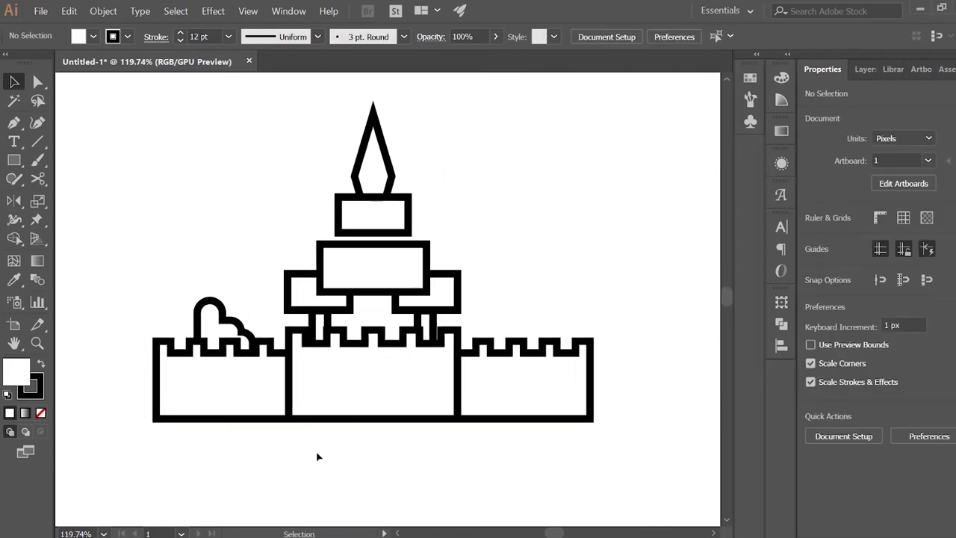
scroll(316, 454, "down", 2)
scroll(316, 454, "left", 2)
scroll(154, 320, "up", 4)
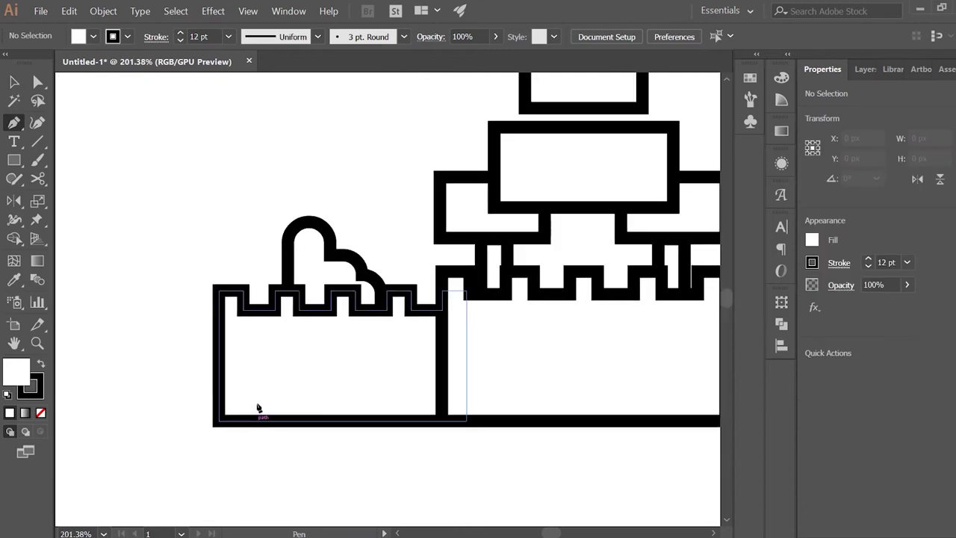
Step: Draw a stepped bump outline on the left wall's base
left_click_drag(257, 409, 258, 400)
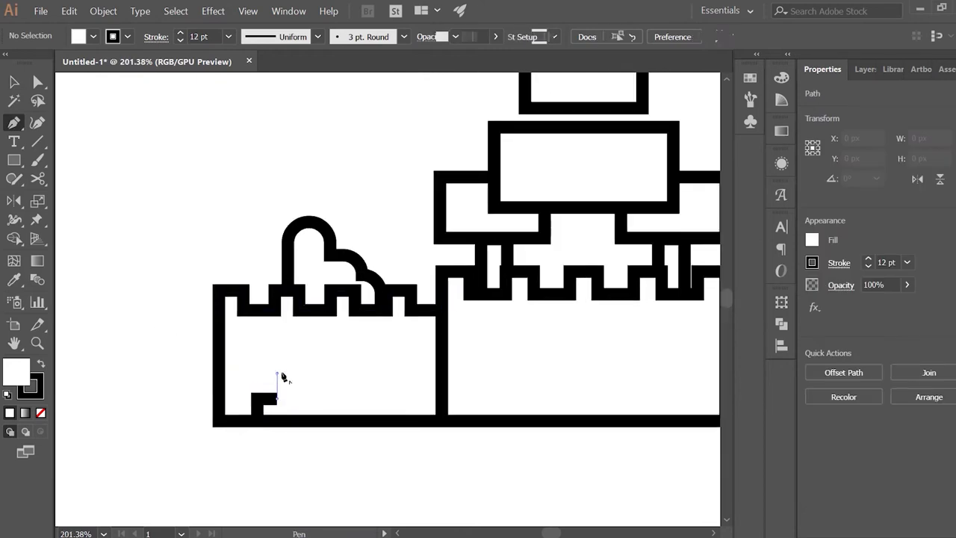
left_click(276, 374)
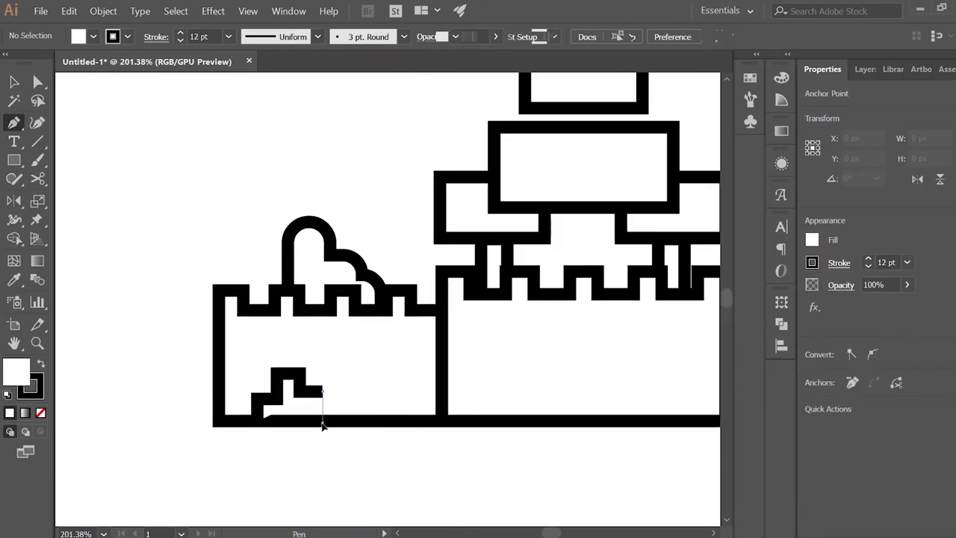
left_click(323, 420)
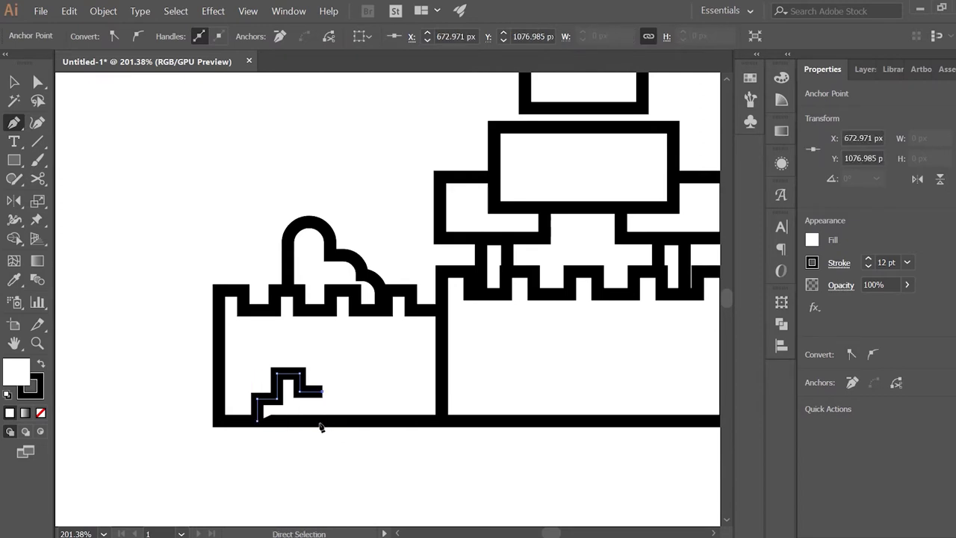
left_click(267, 432, "ctrl")
Step: Round the bump's corners into a soft bush shape
left_click(273, 399)
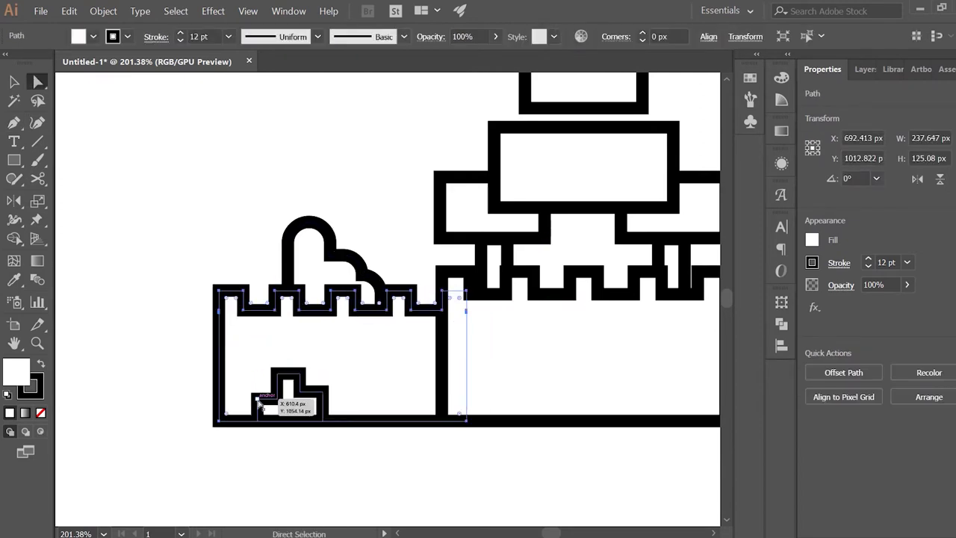
left_click_drag(266, 408, 278, 395)
left_click(298, 384)
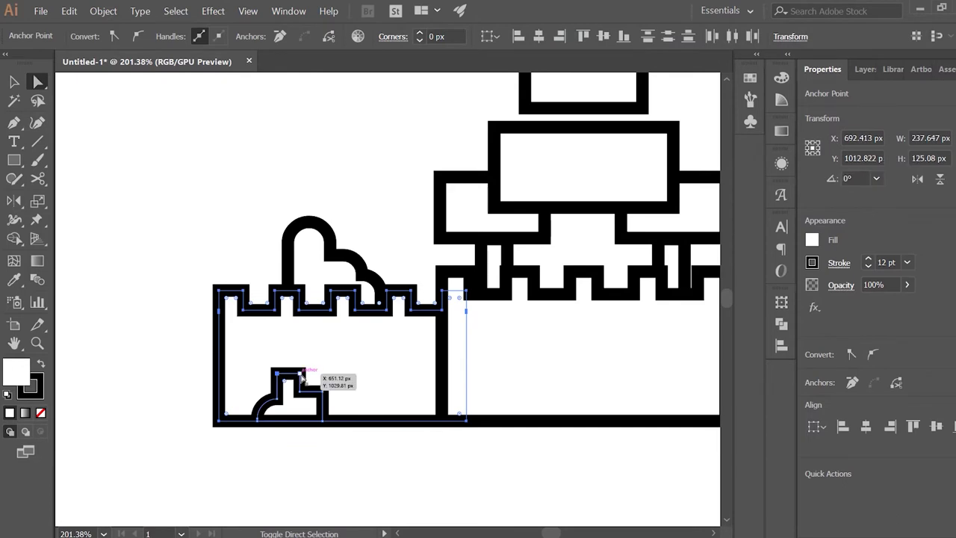
left_click(299, 379)
mouse_move(299, 381)
left_mouse_down()
mouse_move(277, 391)
mouse_move(325, 390)
mouse_move(299, 438)
left_mouse_up()
left_click(369, 434)
scroll(369, 433, "down", 2)
scroll(374, 373, "down", 3)
scroll(373, 374, "up", 2)
scroll(363, 356, "up", 2)
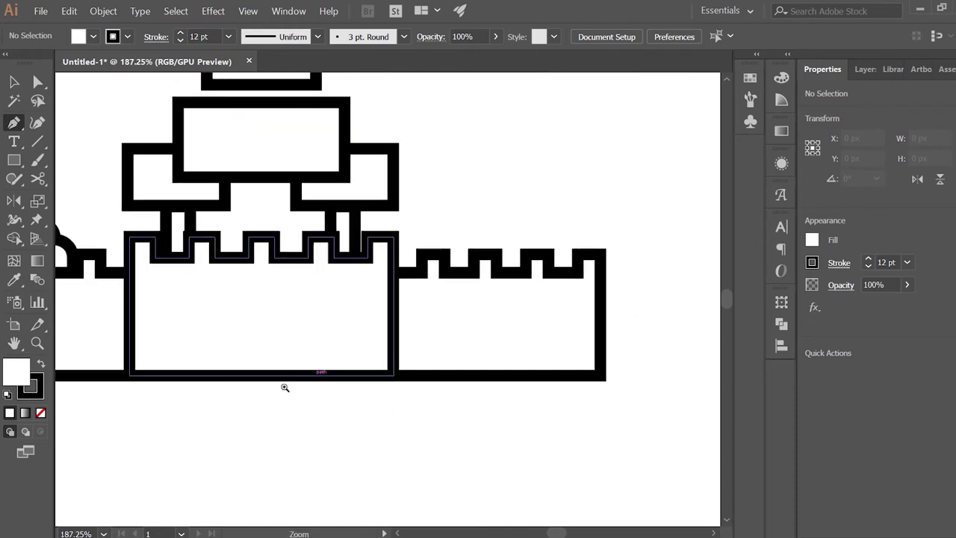
scroll(301, 386, "down", 2)
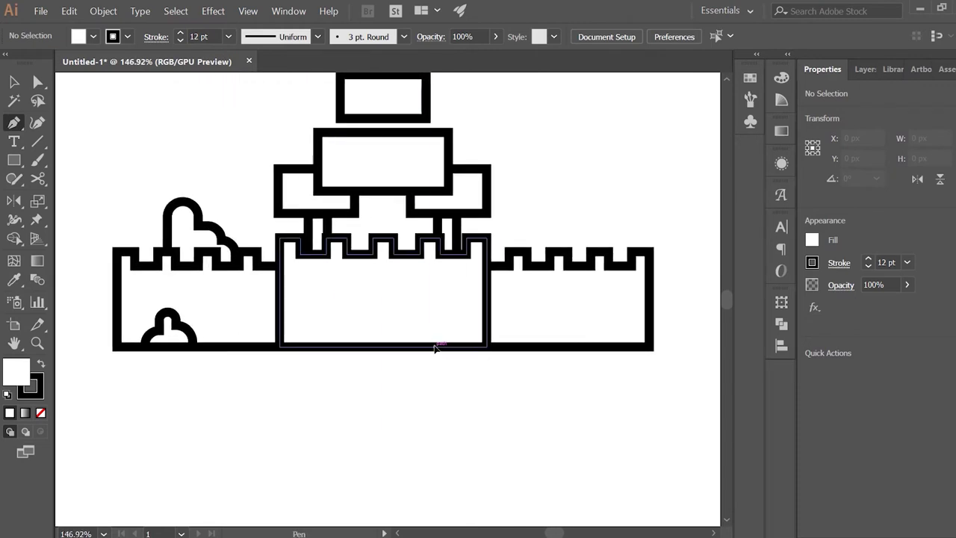
Step: Draw a stepped staircase path along the base of the central wall
left_click(435, 347)
left_click(435, 307)
left_click(458, 307)
left_click(458, 290)
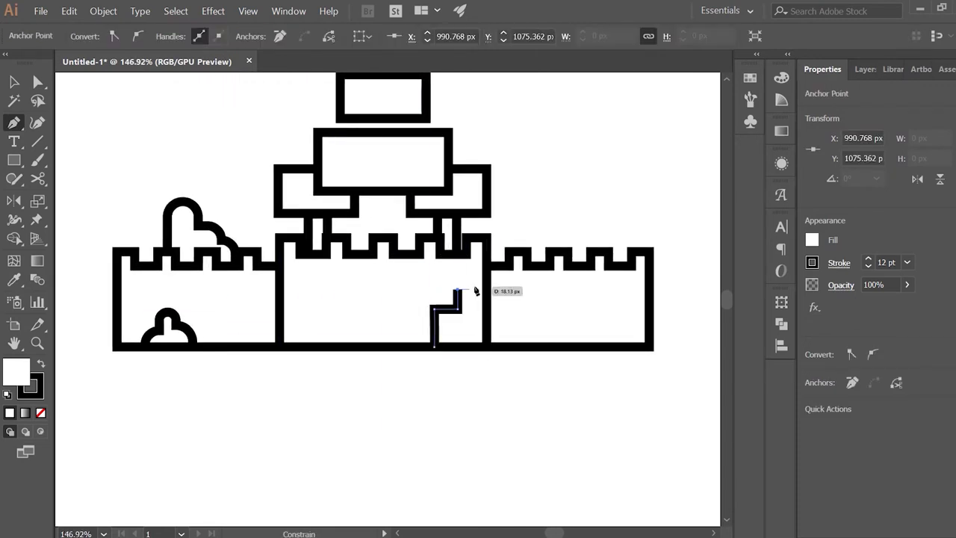
key("Escape")
left_click(483, 303)
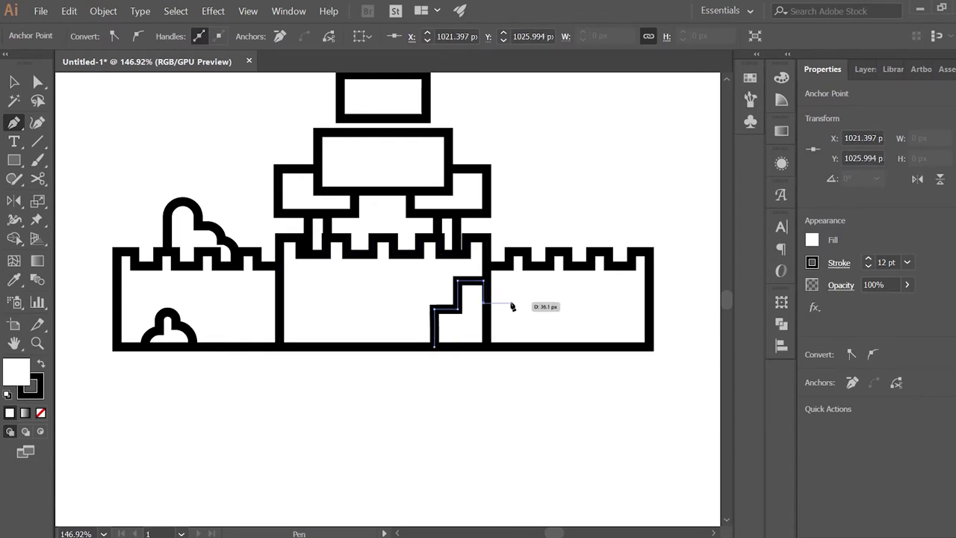
left_click(531, 325)
left_click(531, 345)
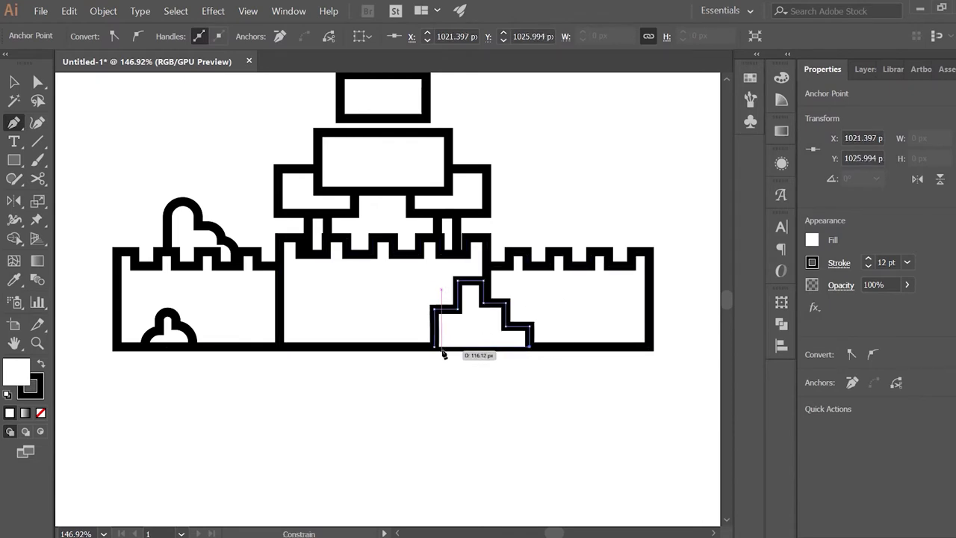
key("Escape")
Step: Move the small bush a little to the right
key("b")
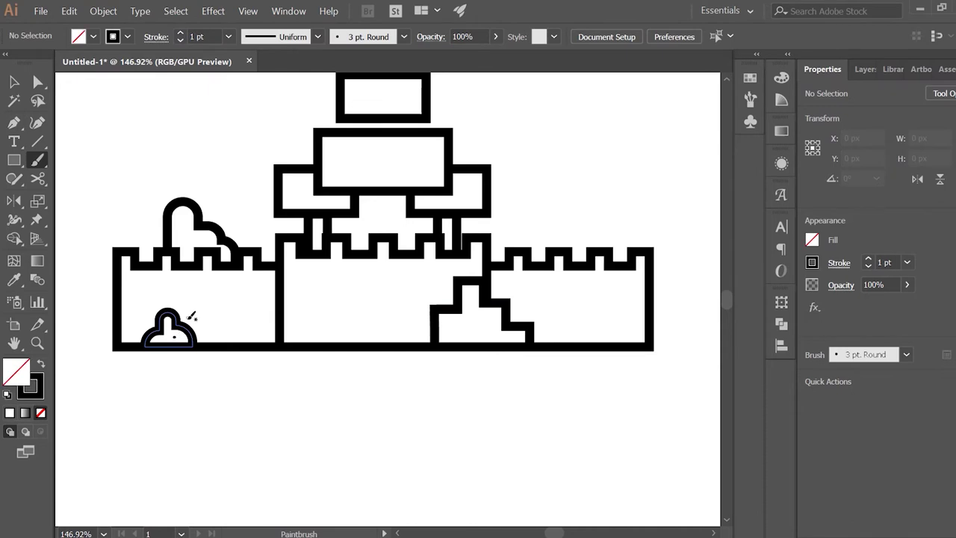
key("v")
left_click(171, 329)
left_click_drag(168, 329, 202, 329)
Step: Round the staircase's corners with Direct Selection into a larger bush shape
key("i")
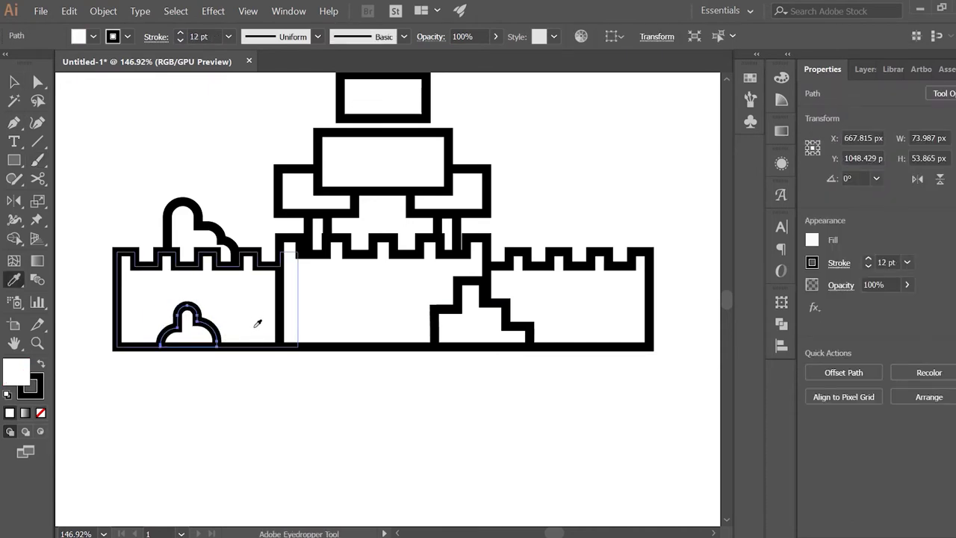
left_click_drag(453, 423, 437, 433)
key("a")
left_click(420, 334)
left_click_drag(422, 334, 434, 336)
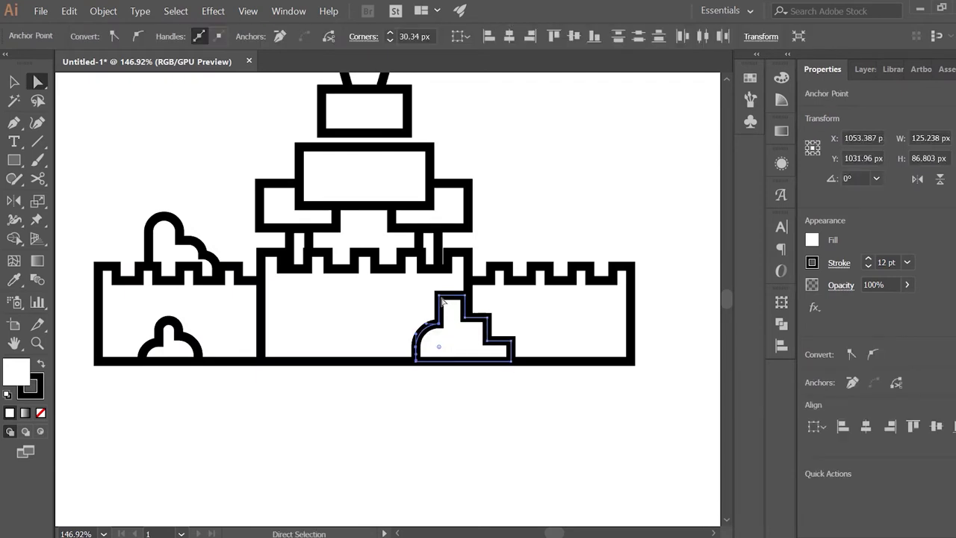
mouse_move(438, 292)
left_mouse_down()
mouse_move(441, 338)
mouse_move(464, 372)
left_mouse_up()
left_click_drag(502, 348, 513, 341)
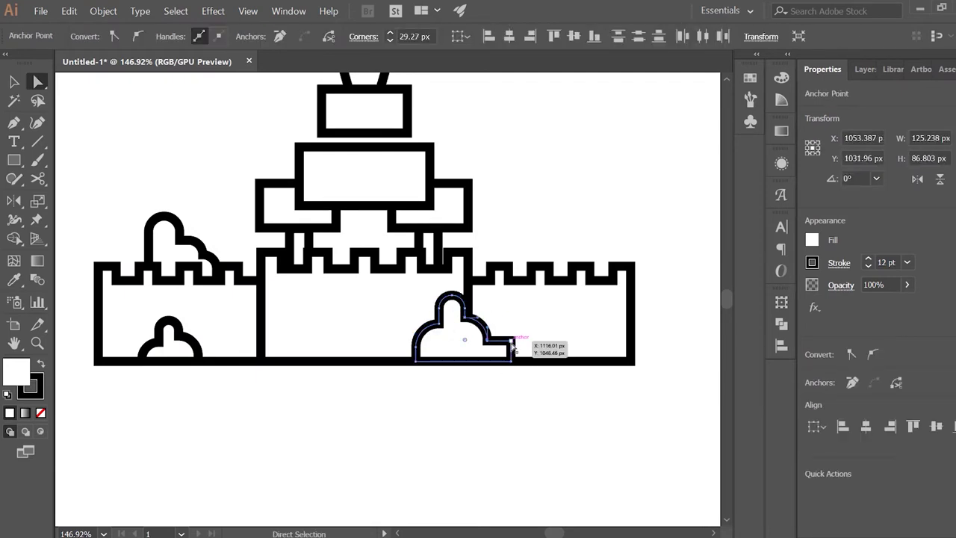
left_click(478, 415)
Step: Draw a tall rectangle on the right wall
left_click_drag(459, 420, 443, 435)
key("m")
left_click_drag(527, 251, 573, 337)
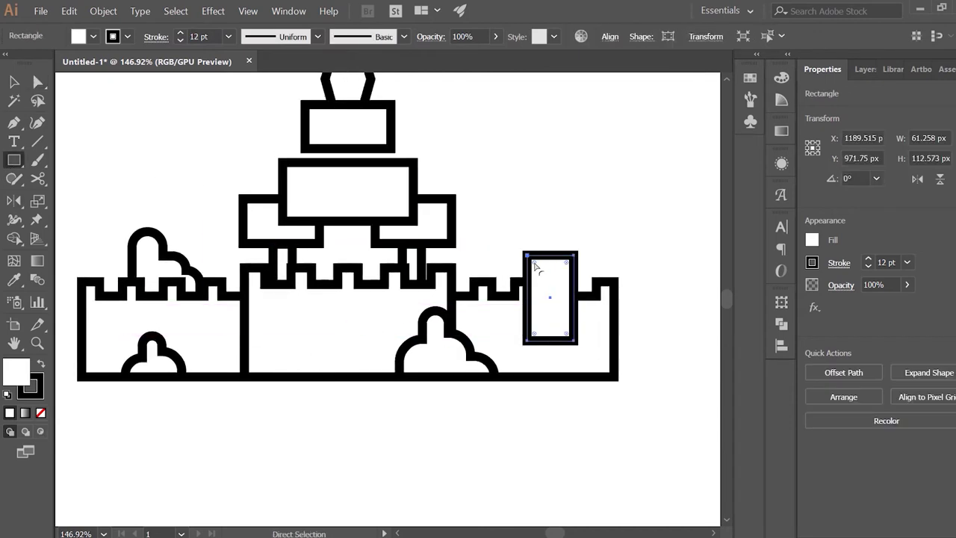
Step: Round the tall rectangle into a pill and draw a straight trunk line beneath it
left_click_drag(535, 267, 546, 295)
left_click(470, 391)
key("p")
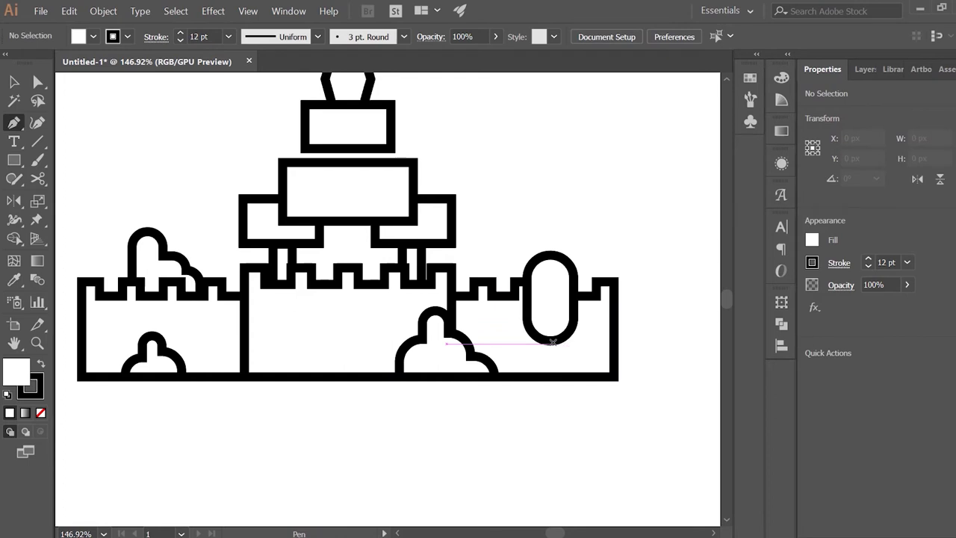
left_click(551, 378)
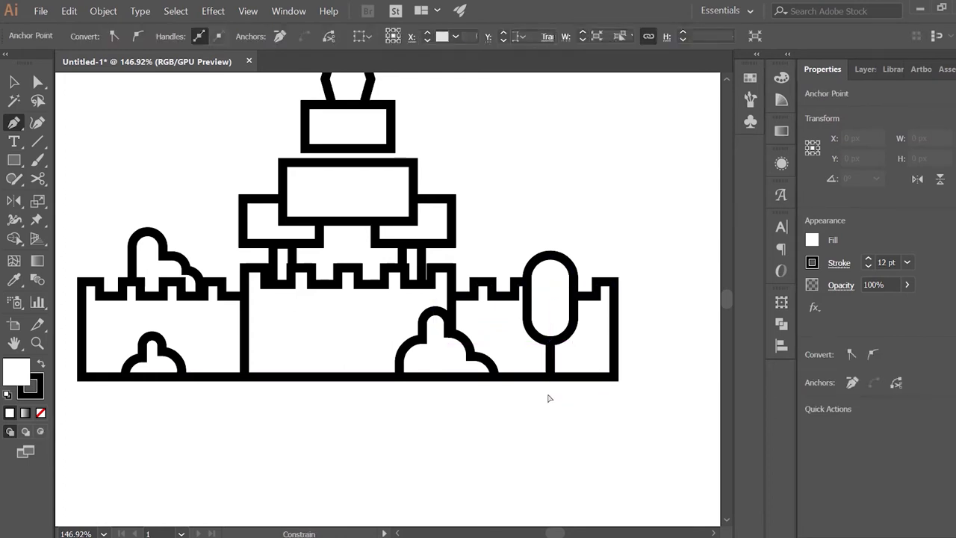
key("b")
Step: Zoom out and scale the pill-shaped tree crown upward
scroll(515, 451, "down", 3)
mouse_move(515, 451)
left_mouse_down()
mouse_move(583, 436)
mouse_move(610, 377)
left_mouse_up()
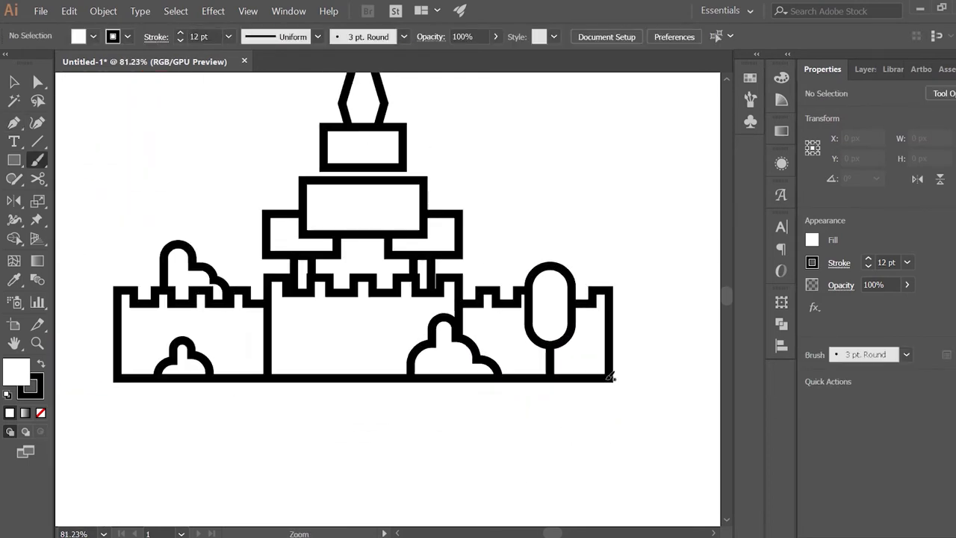
key("v")
left_click(559, 320)
left_click_drag(576, 265, 579, 255)
key("i")
key("ctrl+shift+a")
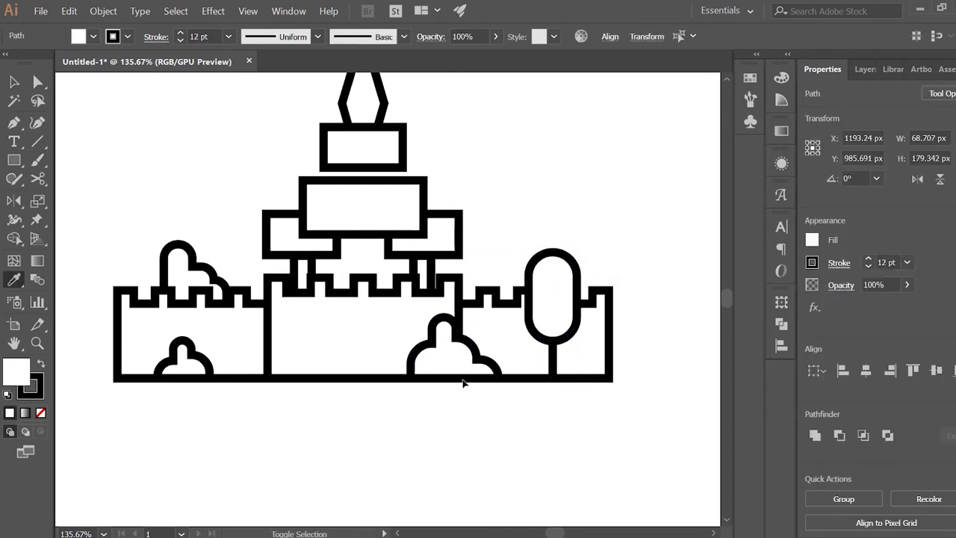
scroll(433, 447, "down", 2)
key("b")
scroll(519, 276, "up", 1)
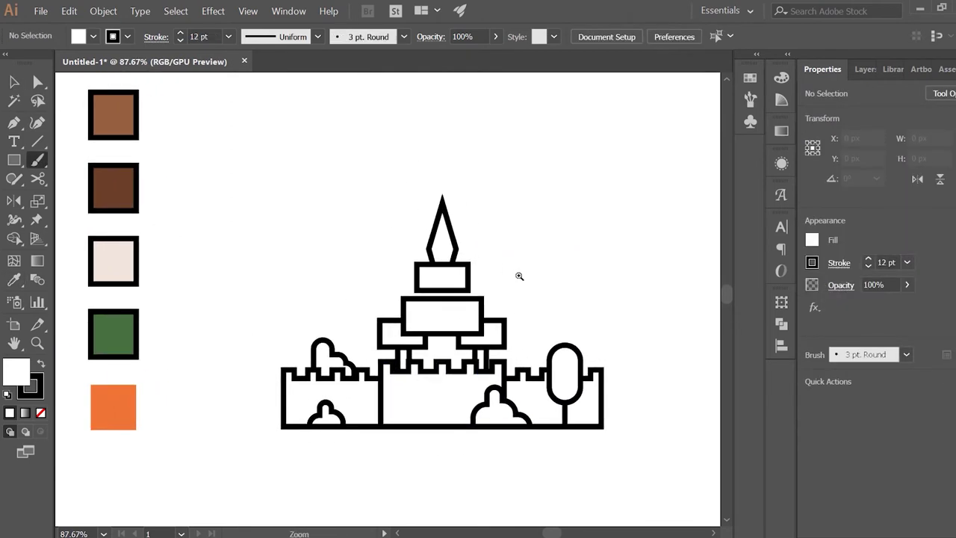
Step: Fill the spire and roof tiers red with the Eyedropper
left_click(15, 126)
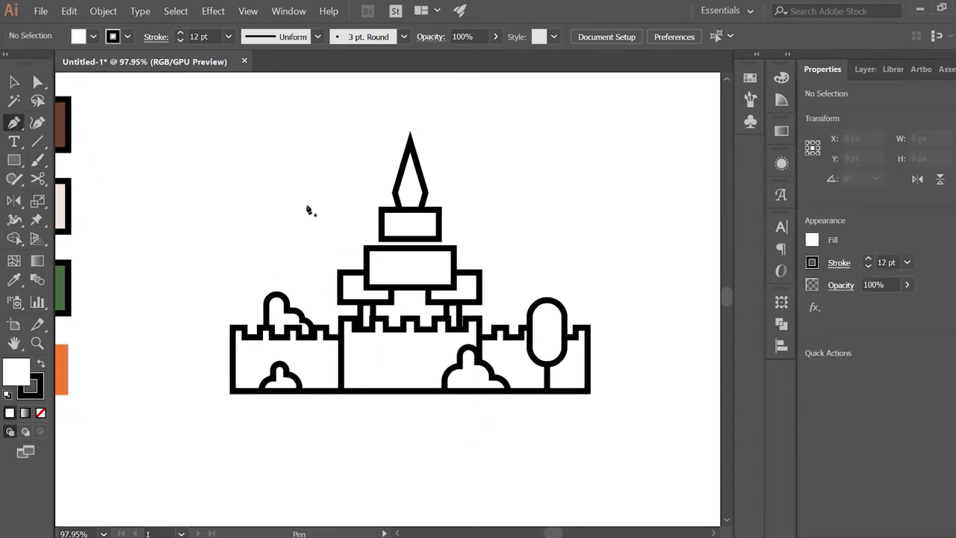
scroll(310, 207, "up", 3)
scroll(403, 234, "down", 4)
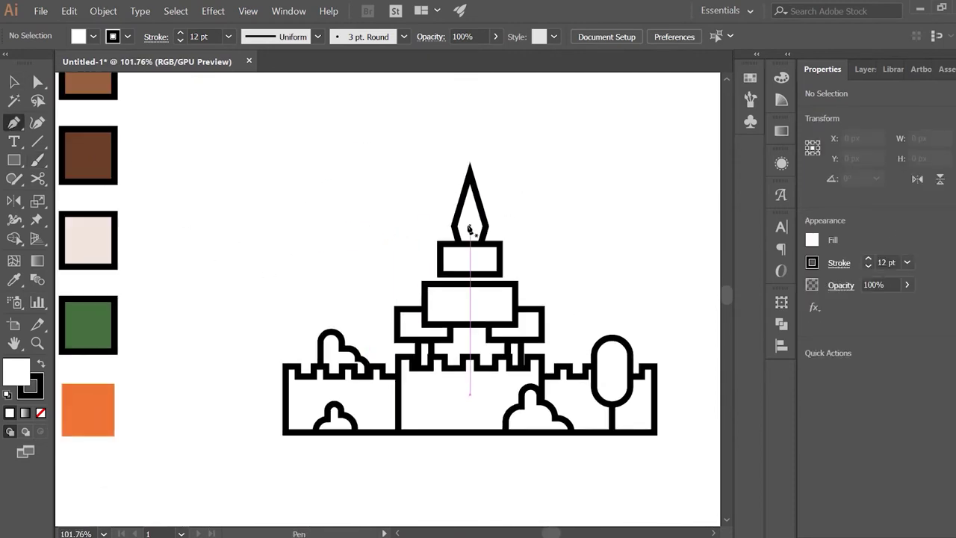
key("v")
left_click(543, 317)
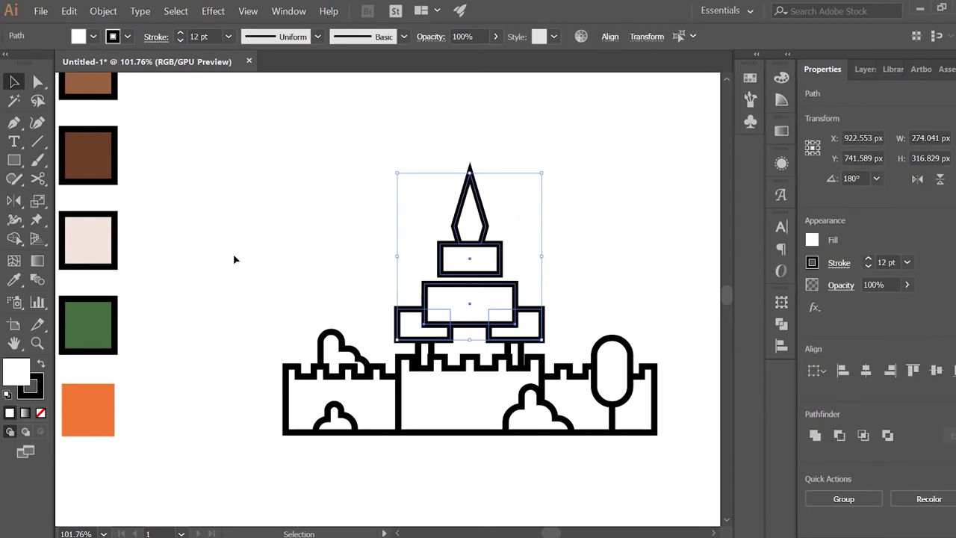
key("i")
left_click_drag(188, 194, 246, 308)
left_click(142, 95)
left_click_drag(312, 302, 249, 197)
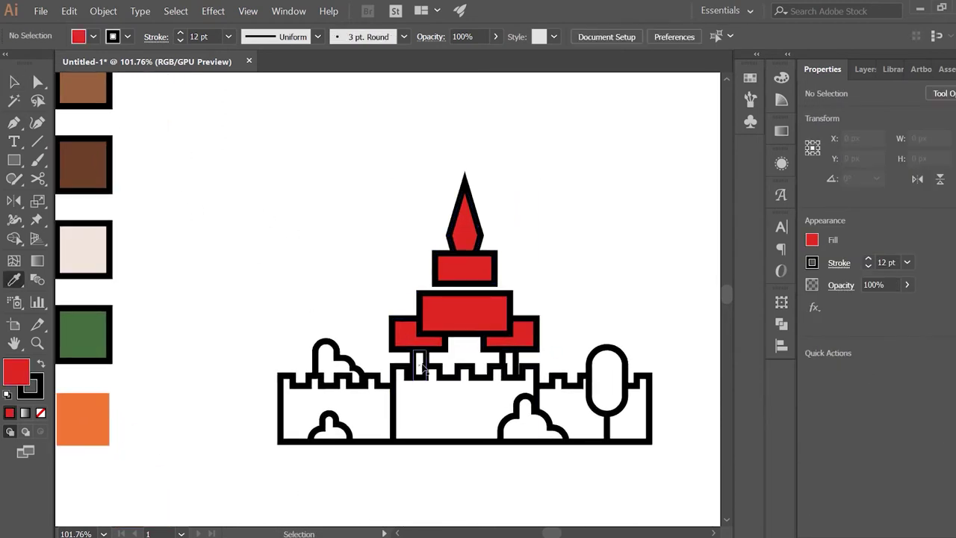
Step: Fill the pillars light brown, the central wall pale pink and both side walls dark brown
left_click(419, 364, "ctrl")
left_click(509, 364, "ctrl+shift")
left_click(84, 90)
left_click(208, 185, "ctrl")
left_click(451, 374, "ctrl")
left_click(84, 248)
left_click(356, 407, "ctrl")
left_click(558, 399, "ctrl+shift")
left_click(83, 164)
Step: Fill the three bushes and the tree green
left_click(336, 434)
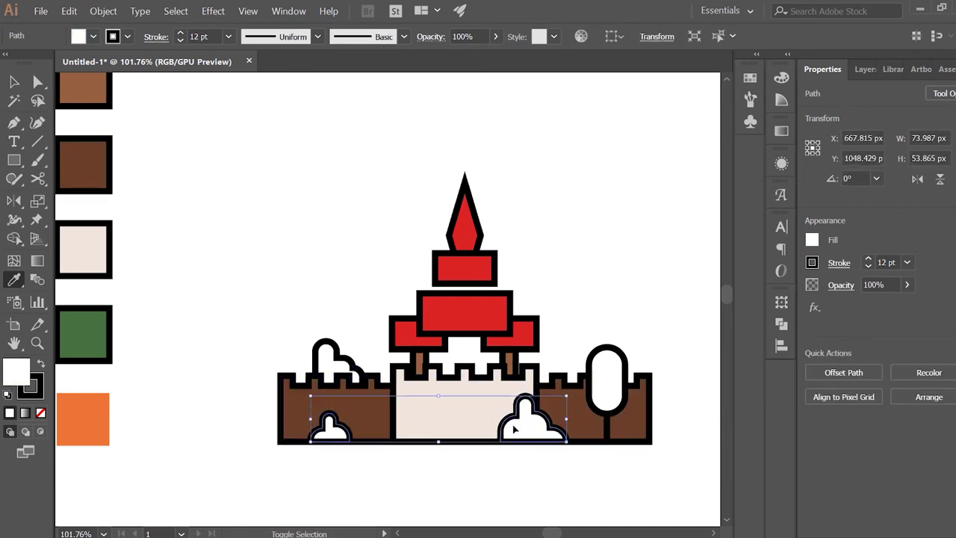
left_click(523, 424, "shift")
left_click(328, 367, "shift")
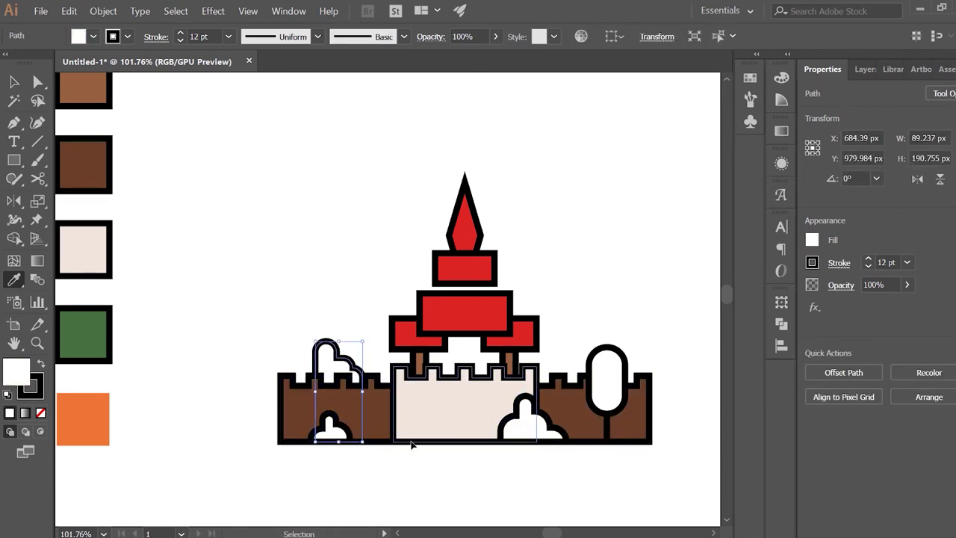
left_click(606, 374, "shift")
left_click(78, 329)
key("ctrl+shift+a")
scroll(568, 256, "down", 1)
scroll(523, 256, "up", 2)
key("b")
Step: Select the spire together with the box beneath it, then deselect
key("v")
left_click(398, 221)
left_click(403, 259, "shift")
key("ctrl+shift+a")
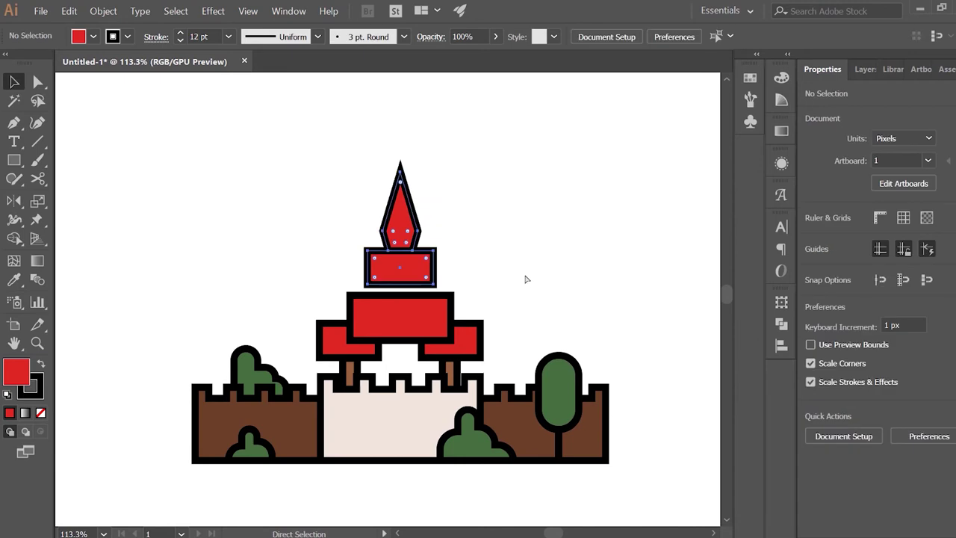
Step: Draw a small connector rectangle between the upper spire boxes and send it behind them
key("ctrl+0")
scroll(565, 300, "up", 4)
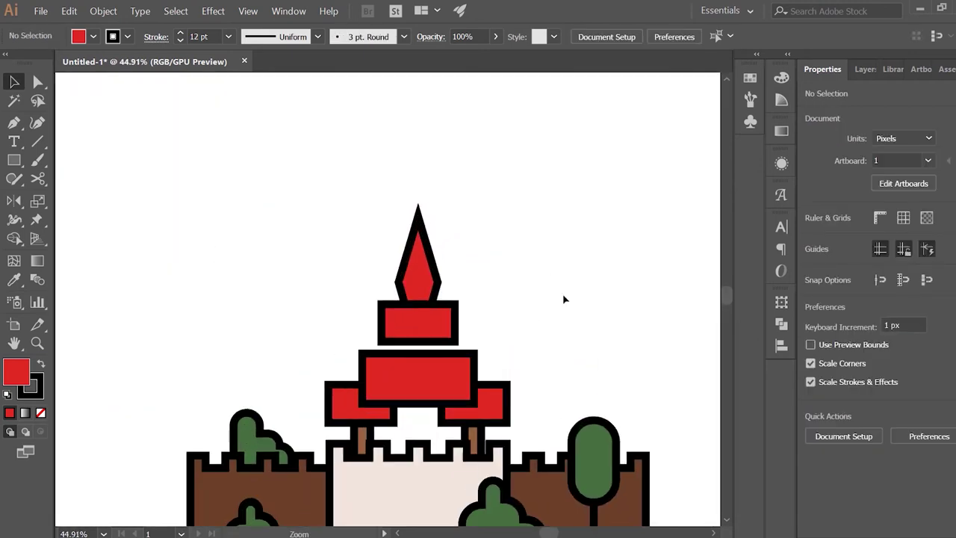
left_click(14, 160)
scroll(388, 354, "up", 1)
left_click_drag(396, 332, 438, 352)
key("ctrl+shift+bracketleft")
key("ctrl+shift+a")
Step: Colour the connector strip with the trunk's brown and nudge it to centre
key("v")
left_click(419, 345)
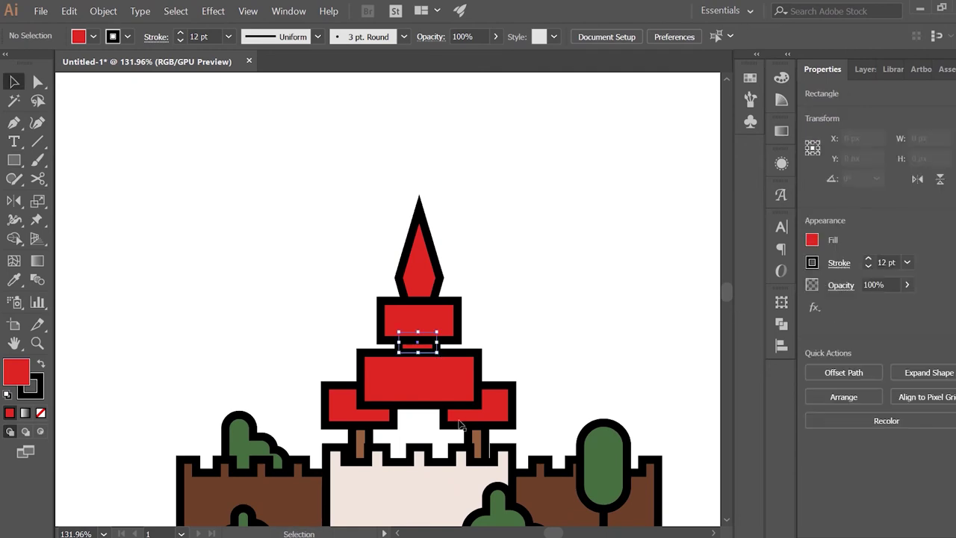
key("i")
left_click(478, 441)
key("ctrl+shift+a")
key("v")
scroll(451, 334, "up", 3)
left_click_drag(401, 360, 404, 360)
Step: Switch to the Pen tool and set the stroke to None
scroll(527, 412, "down", 5)
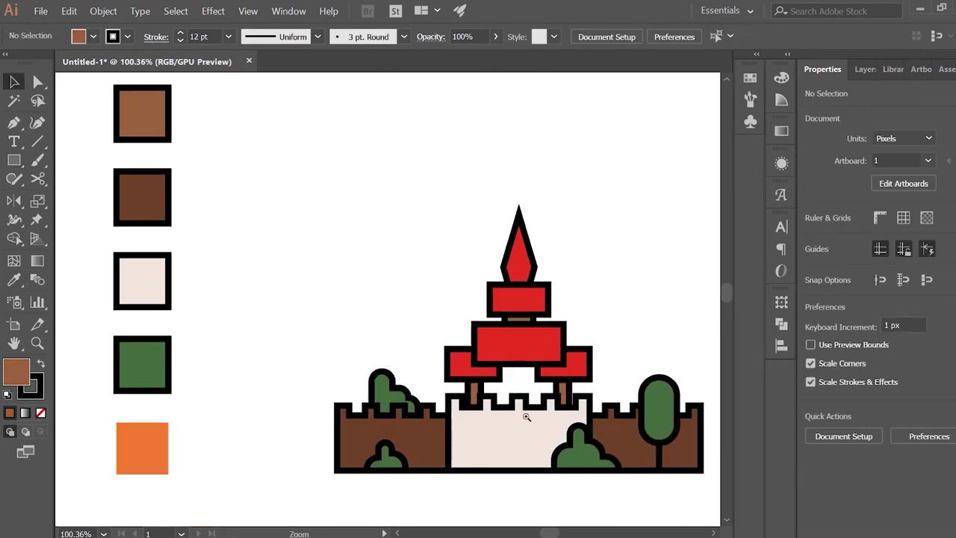
scroll(442, 474, "down", 2)
scroll(441, 473, "down", 2)
left_click(14, 125)
key("ctrl+equal")
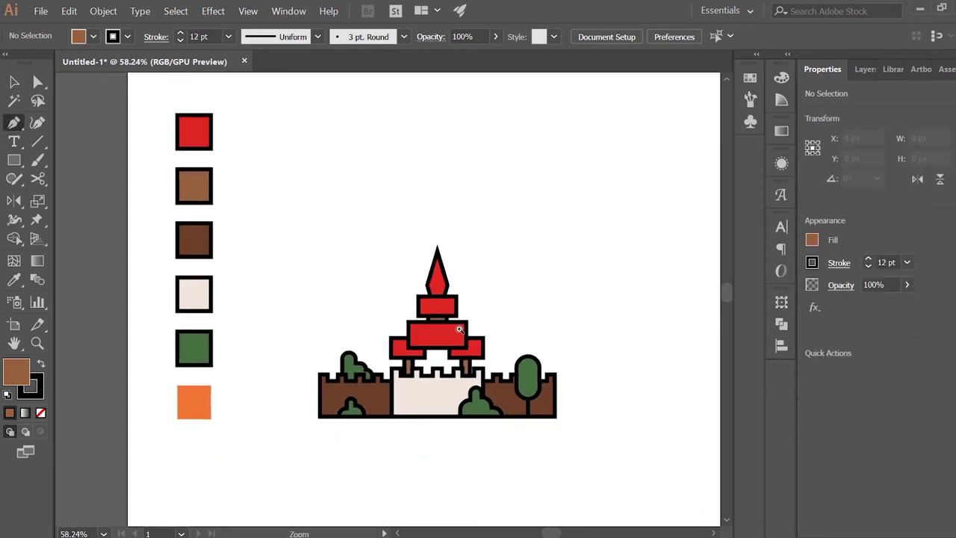
scroll(464, 261, "up", 2)
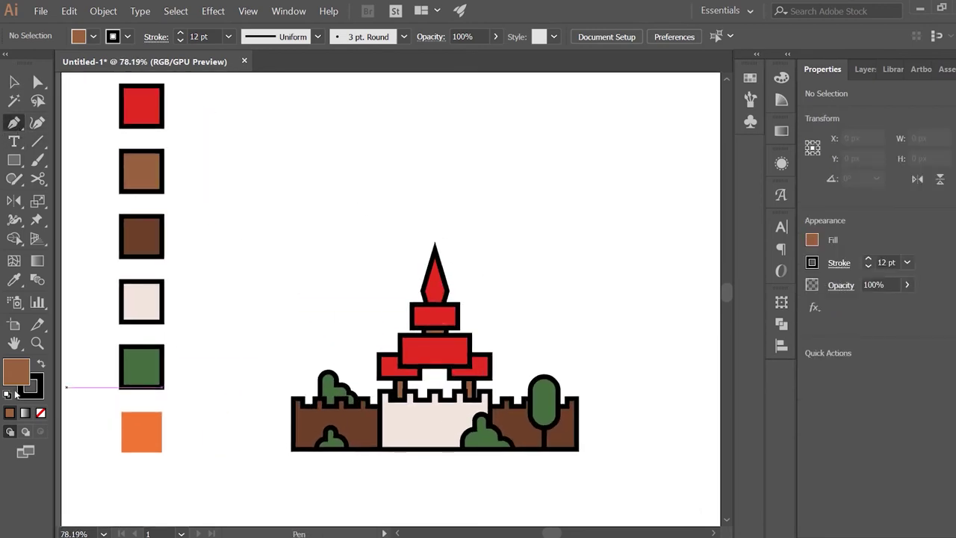
left_click(37, 388)
left_click(41, 412)
Step: Set the fill to purple #7123b5 and start a path at the spire tip
double_click(16, 370)
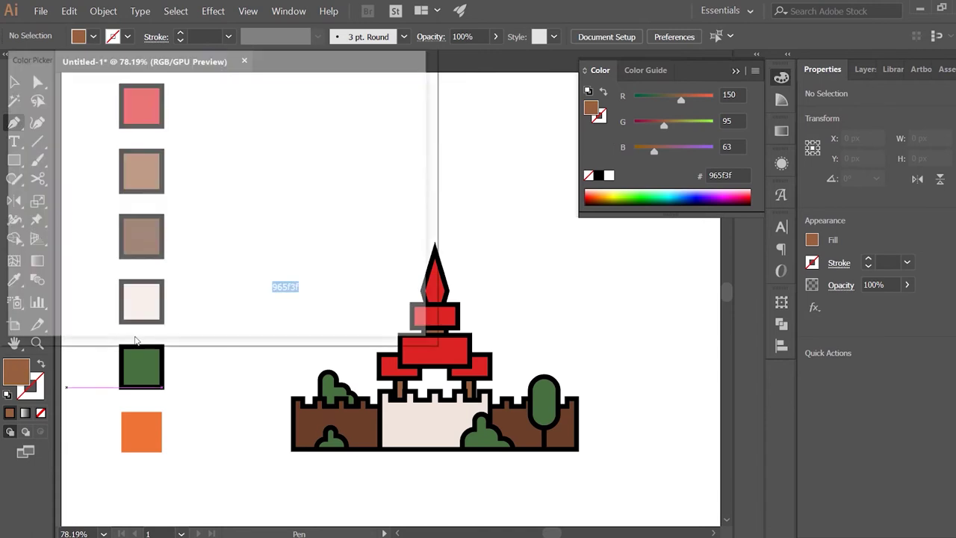
left_click(231, 158)
left_click(173, 154)
left_click(231, 145)
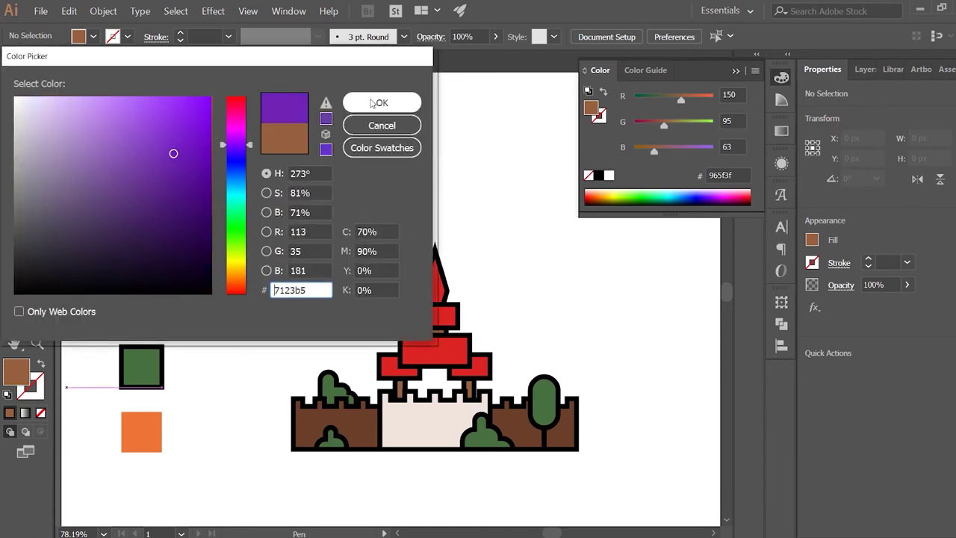
left_click(381, 102)
left_click(376, 212)
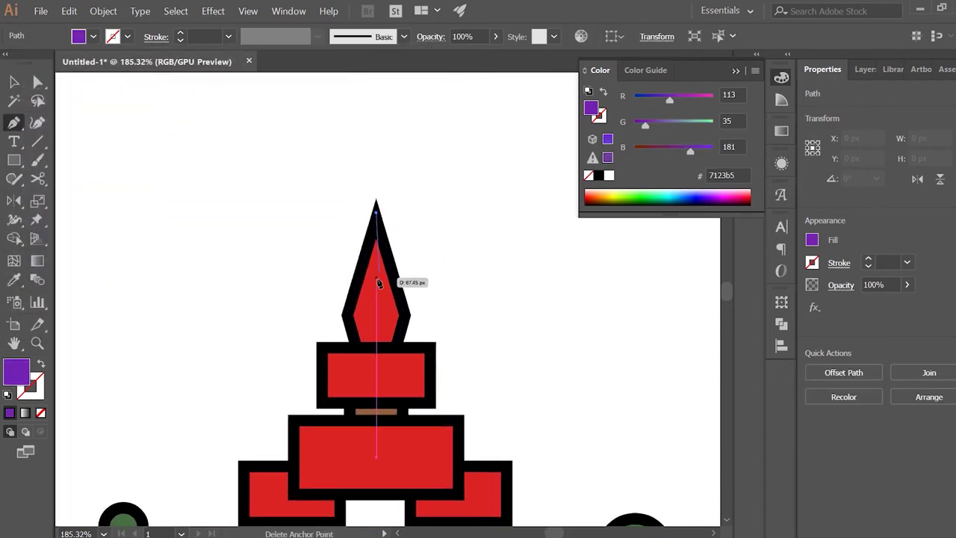
Step: Trace the purple shading shape down the spire's left side and around the roof tiers
left_click(370, 314)
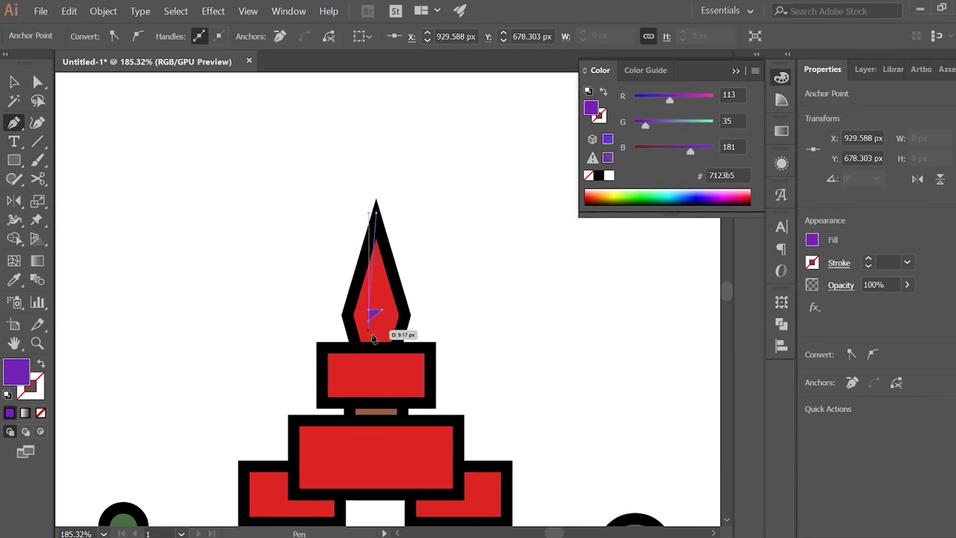
left_click(349, 402)
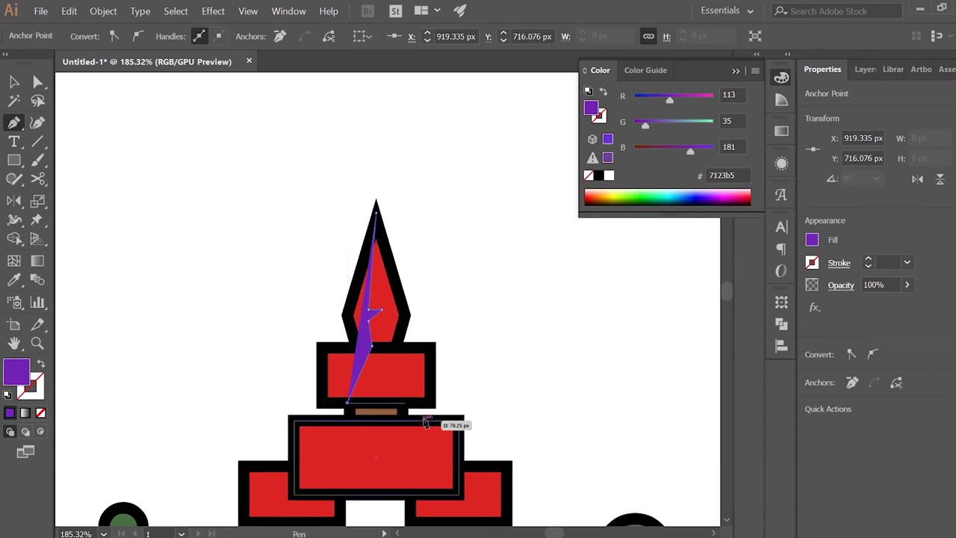
left_click(404, 402)
left_click(382, 421)
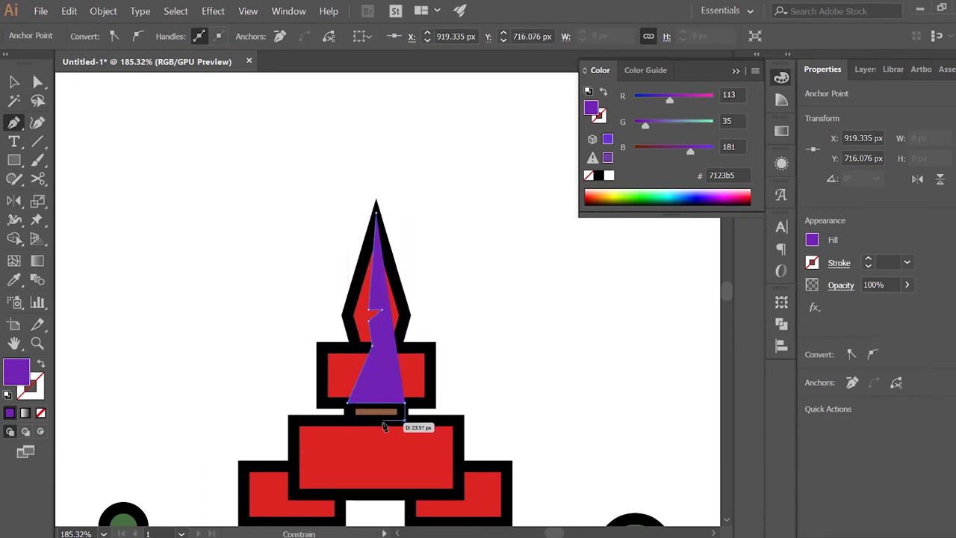
left_click(329, 495)
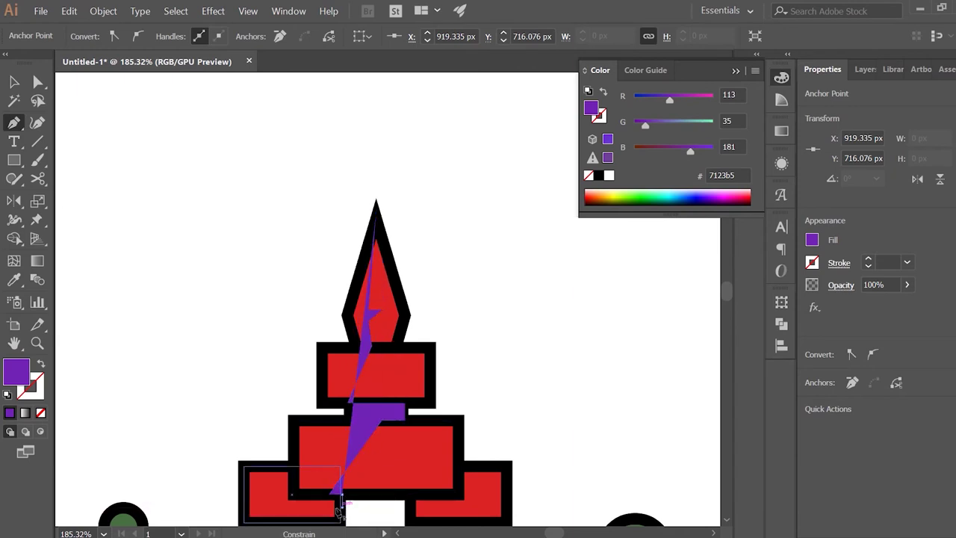
left_click(293, 506)
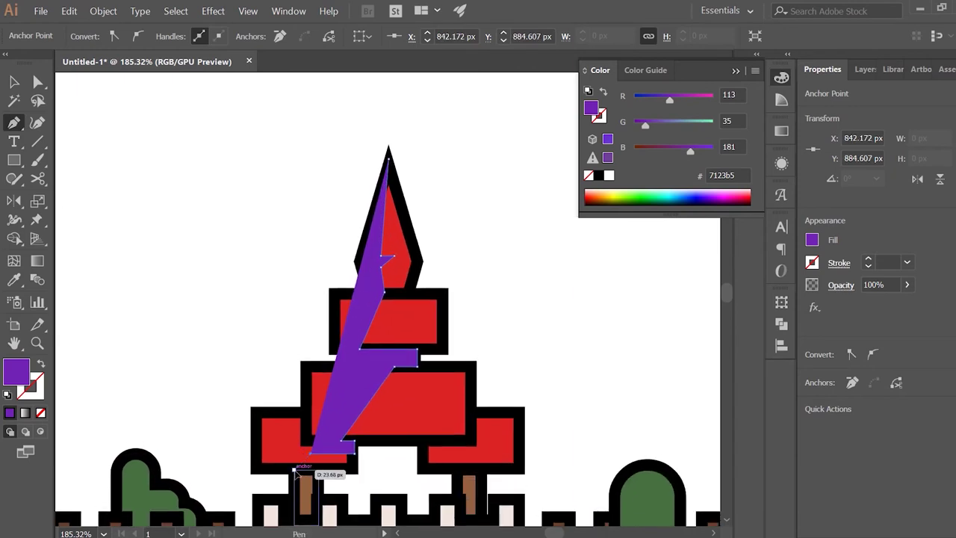
left_click(256, 469)
left_click(255, 132)
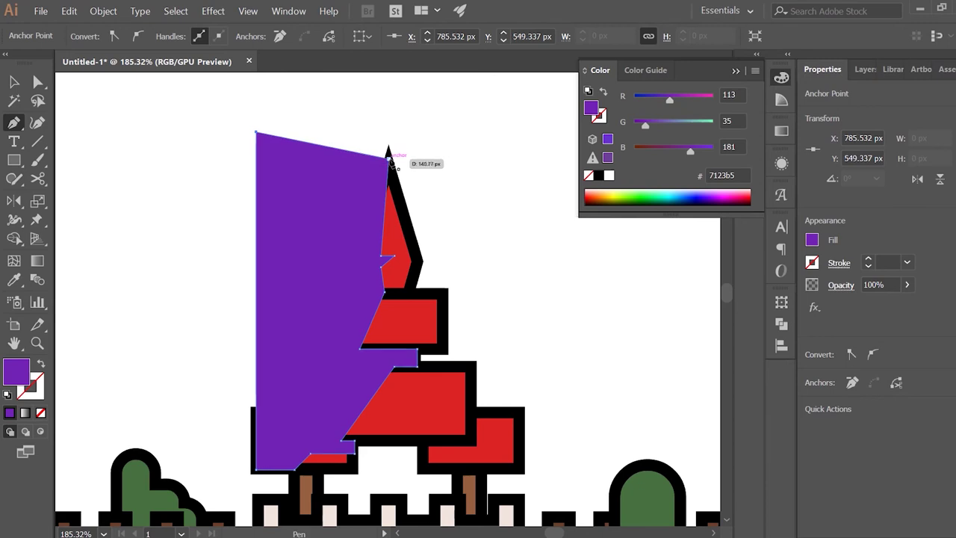
Step: Trim the purple shape to the tower outline with the Shape Builder tool
key("v")
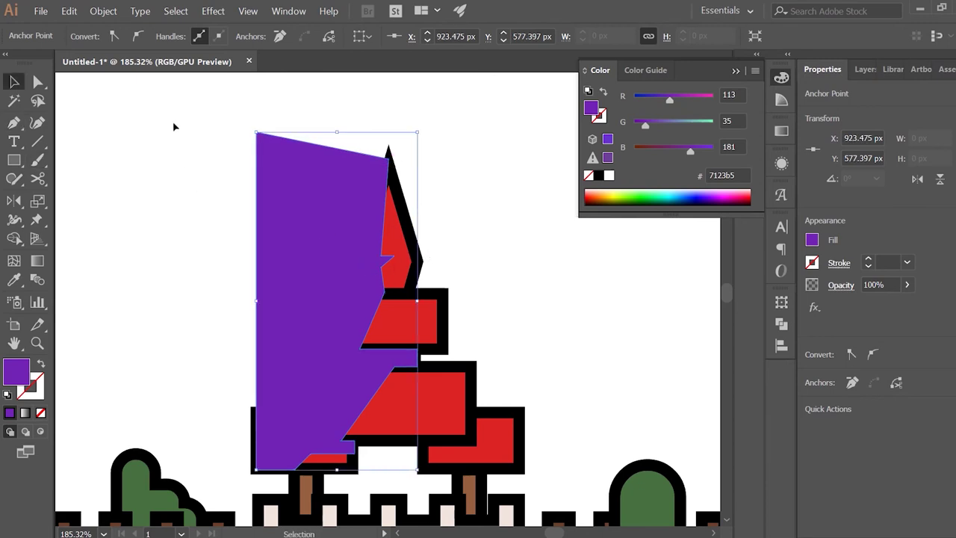
left_click_drag(555, 432, 529, 413)
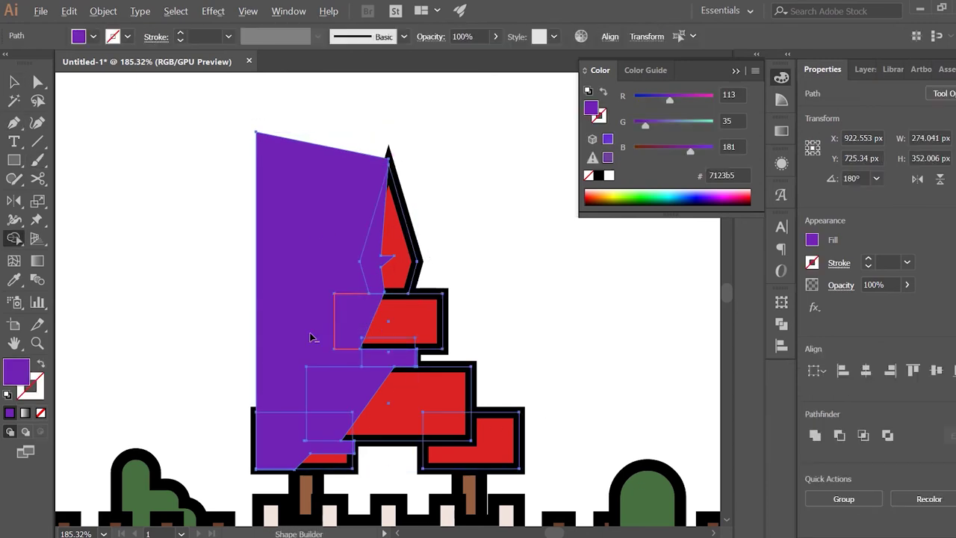
key("ctrl+7")
left_click(268, 366)
scroll(373, 373, "down", 3)
Step: Draw a shading triangle on the left wall and fill it with the sampled purple
key("p")
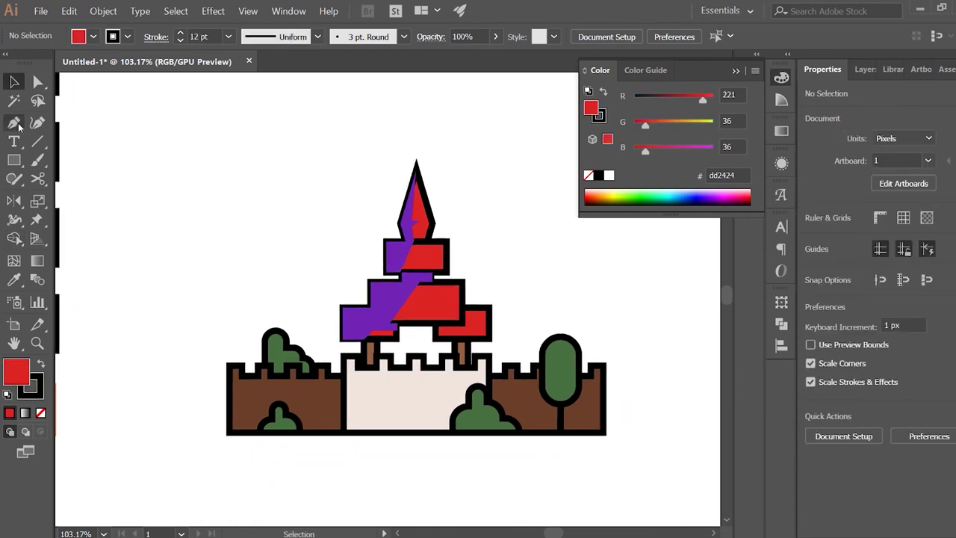
scroll(372, 403, "up", 2)
scroll(399, 336, "up", 2)
left_click(402, 338)
left_click(318, 431)
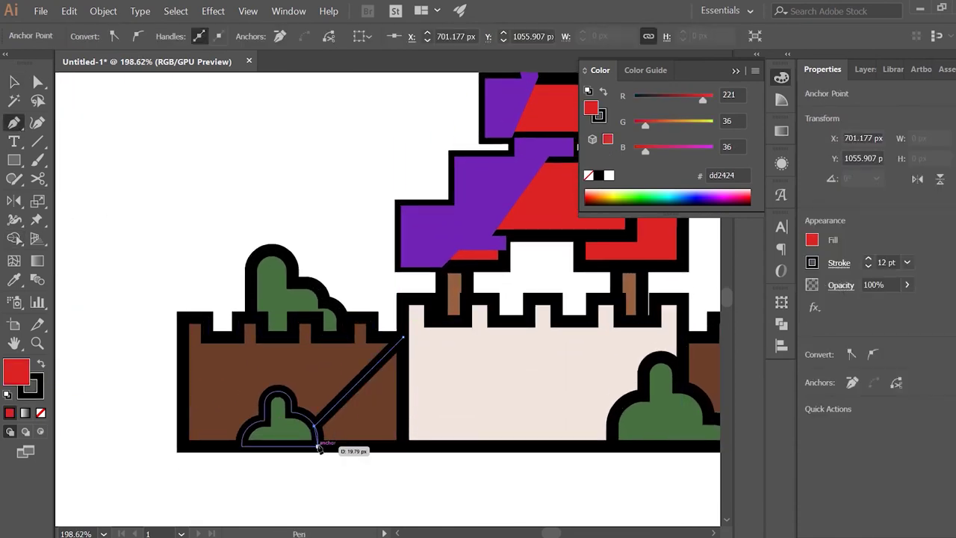
left_click(319, 446)
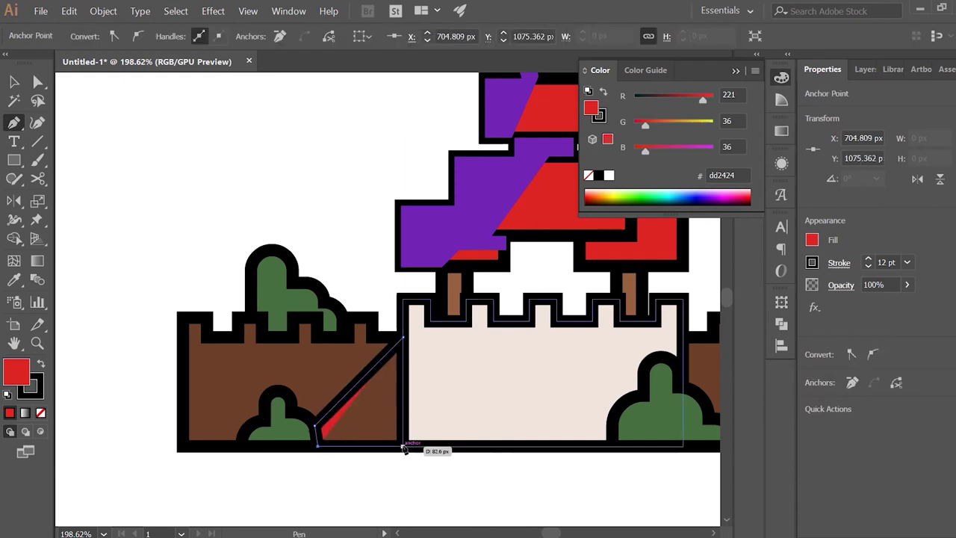
left_click(404, 446)
left_click(402, 339)
key("i")
left_click(456, 243)
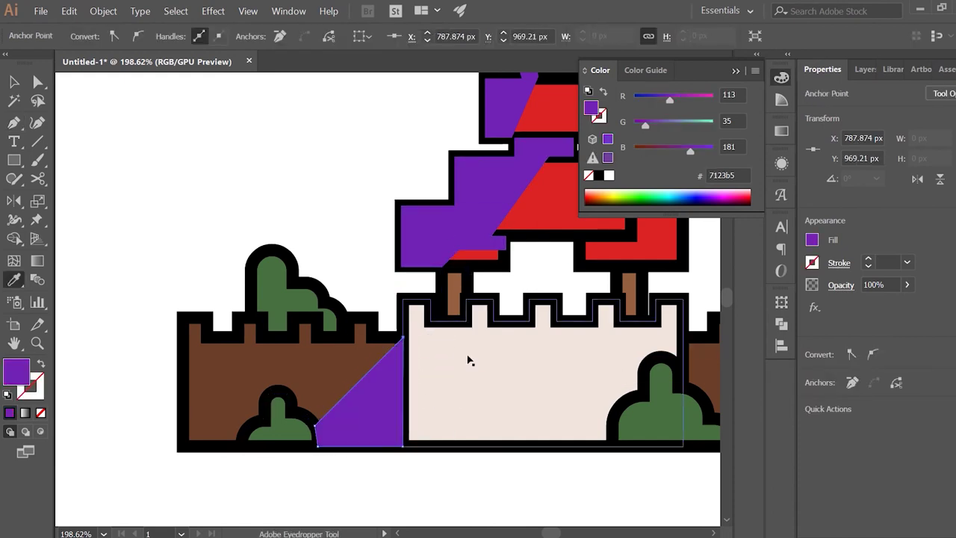
key("ctrl+shift+a")
Step: Zoom out and draw a second purple shading triangle over the bush area
key("ctrl+minus")
key("p")
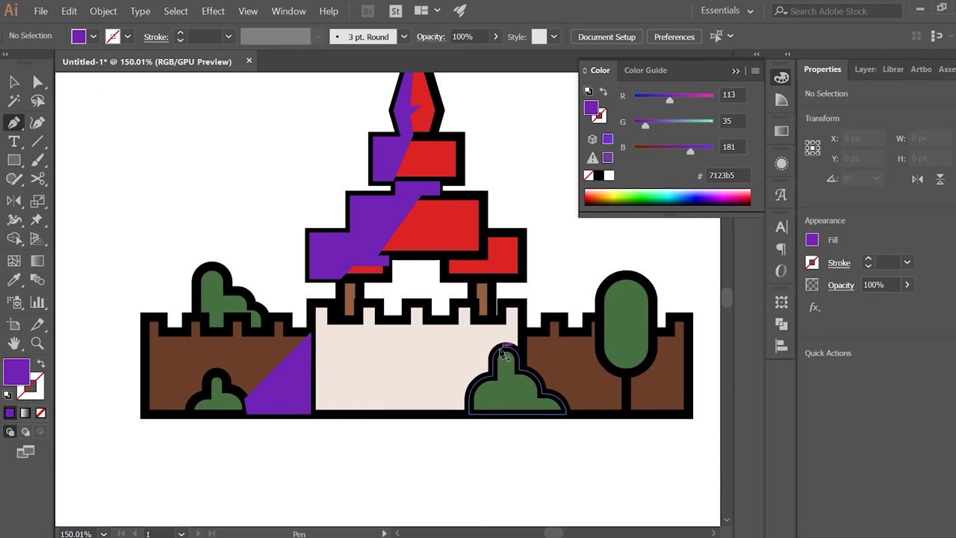
left_click(505, 348)
left_click(439, 414)
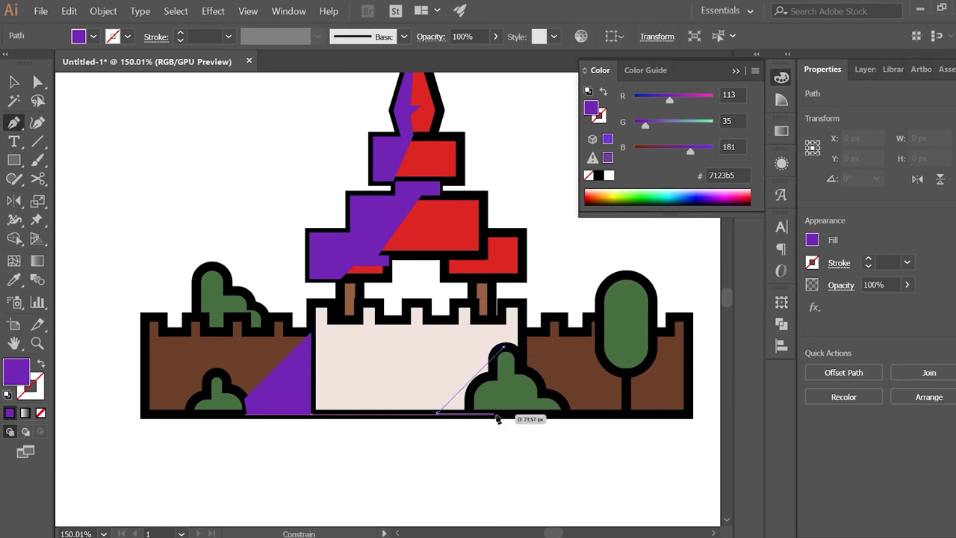
left_click_drag(501, 412, 501, 364)
left_click(505, 348)
key("ctrl+shift+a")
Step: Draw a purple shading shape over the right wall beside the tree
left_click_drag(499, 431, 433, 441)
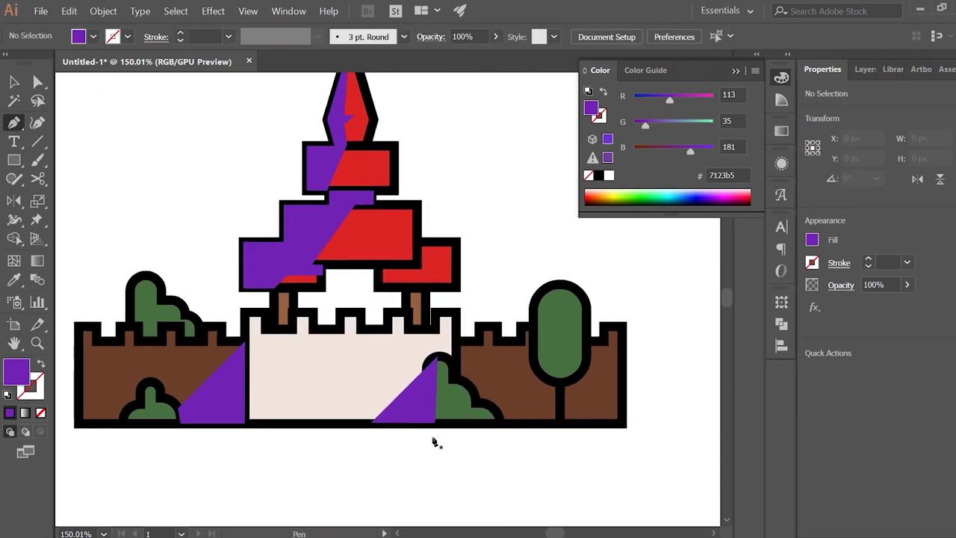
left_click(534, 327)
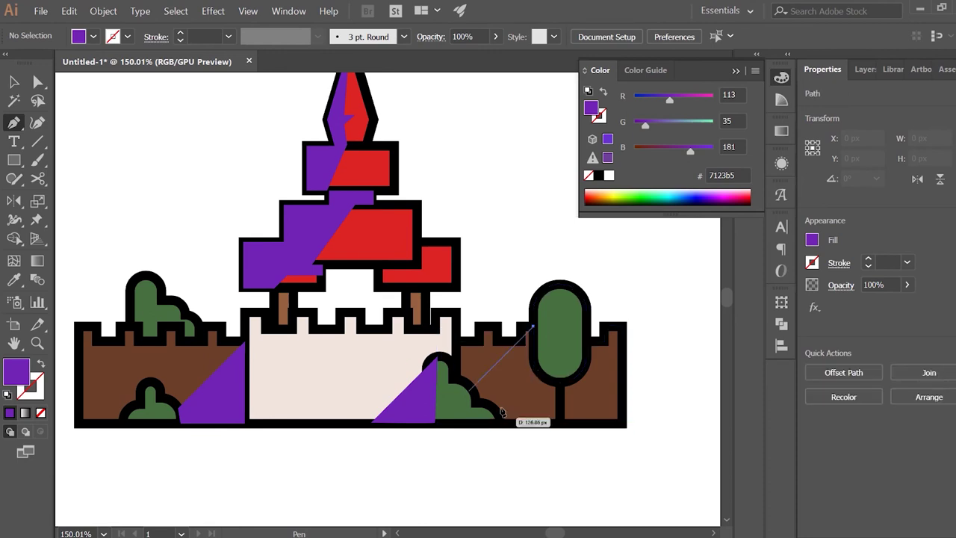
left_click(472, 388)
left_click(472, 423)
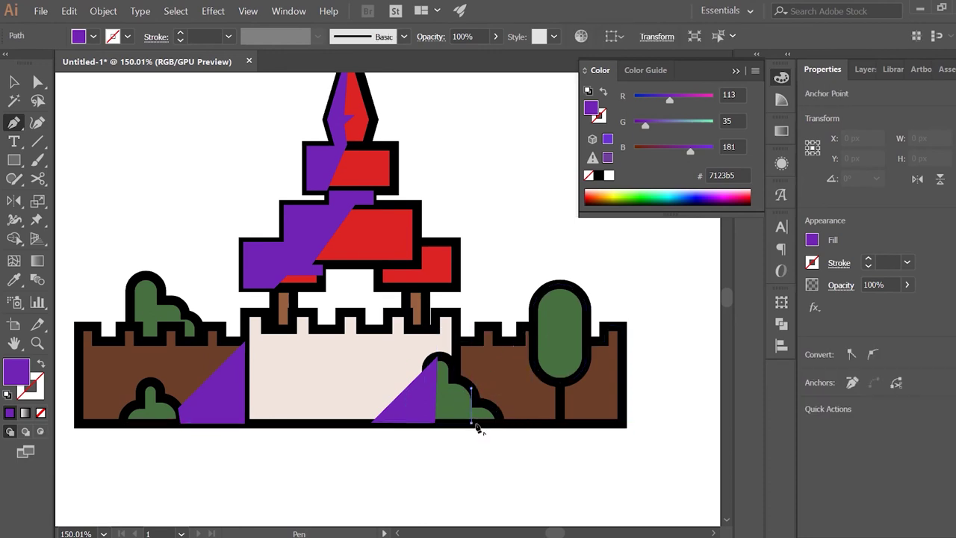
left_click(558, 423)
left_click(534, 327)
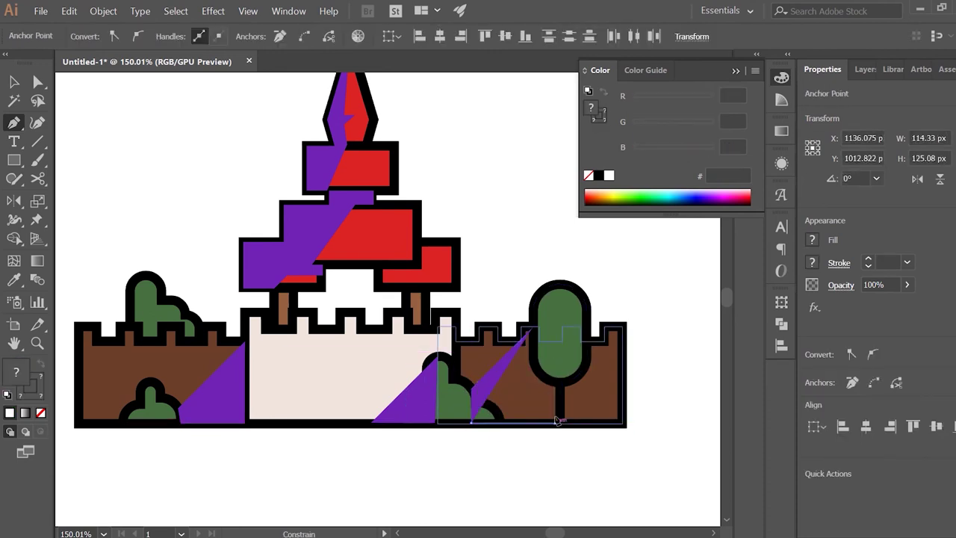
Step: Send the right wall shading behind the tree and bring the green bush to front
key("ctrl+[")
key("ctrl+shift+a")
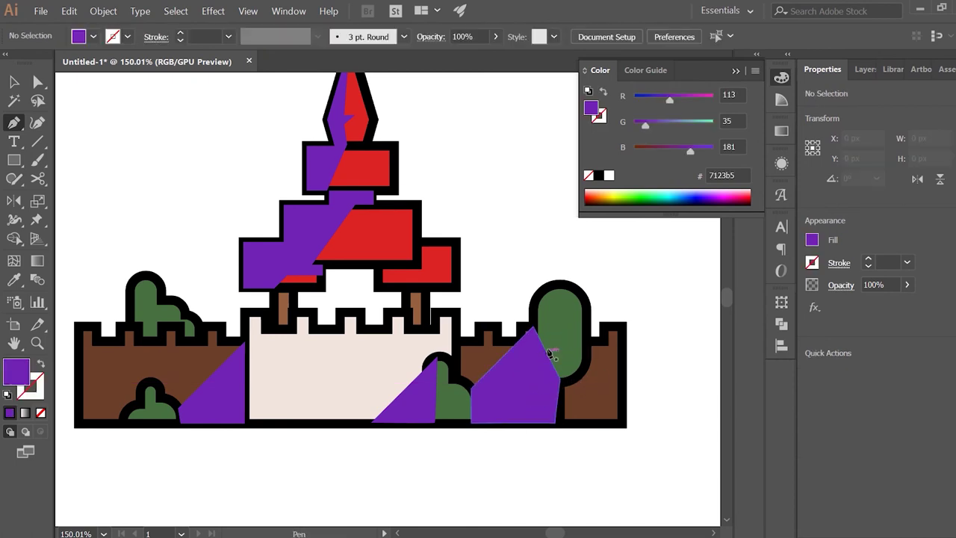
key("v")
left_click(452, 399)
key("ctrl+shift+]")
left_click(560, 352)
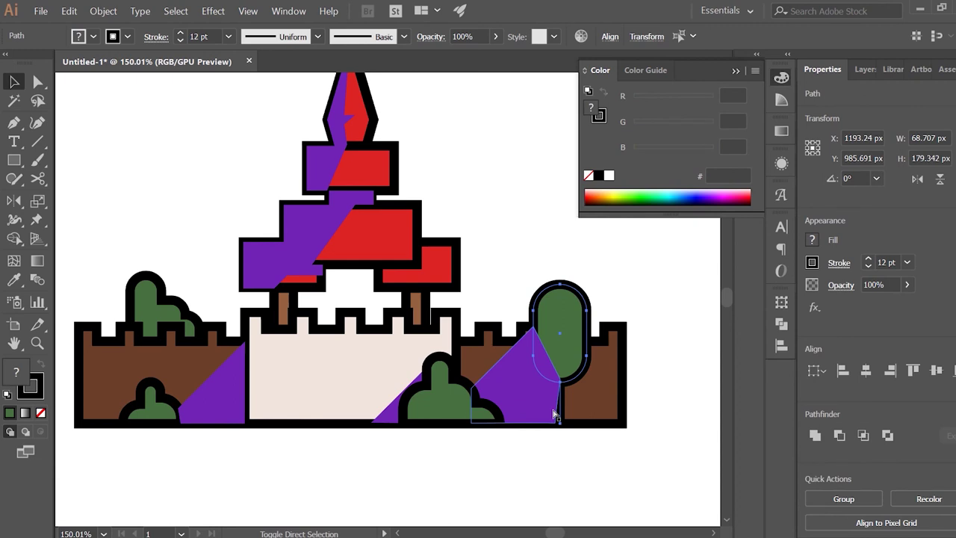
Step: Select the right wall, left wall and spire purple shading shapes together
key("ctrl+shift+a")
key("b")
right_click(554, 410)
key("Escape")
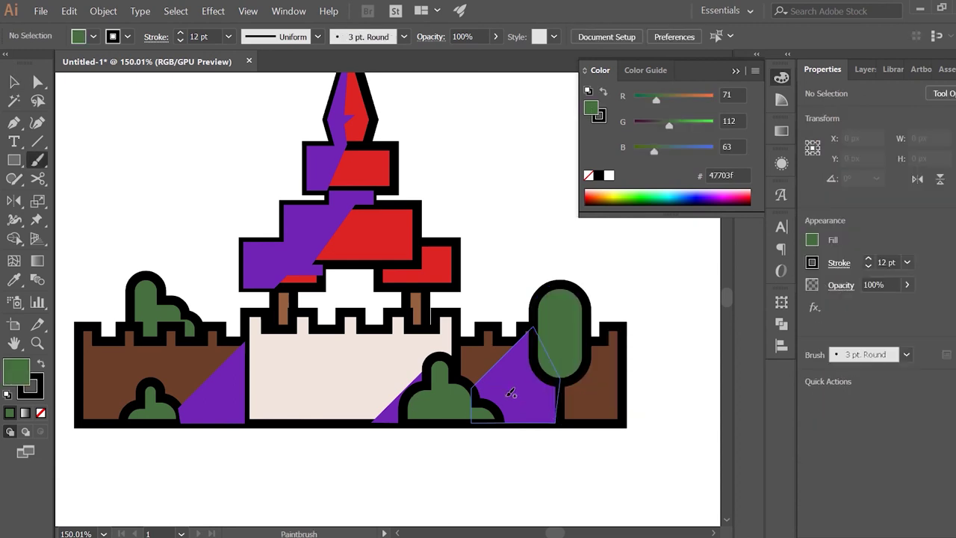
key("v")
left_click(507, 391)
left_click(224, 398, "shift")
left_click(345, 160, "shift")
Step: Set the selected shading to Multiply blending mode at 43% opacity
left_click(430, 37)
left_click(303, 62)
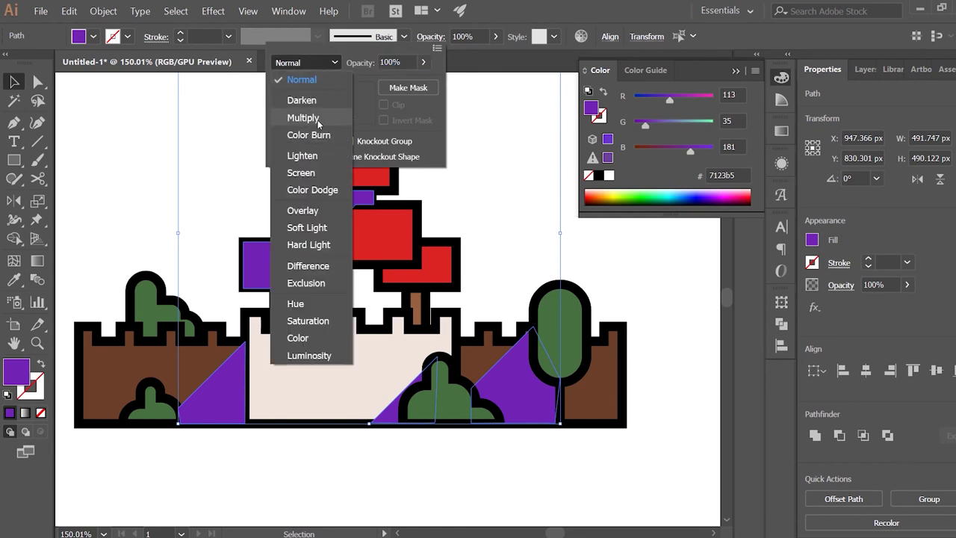
left_click(301, 118)
left_click_drag(405, 80, 385, 80)
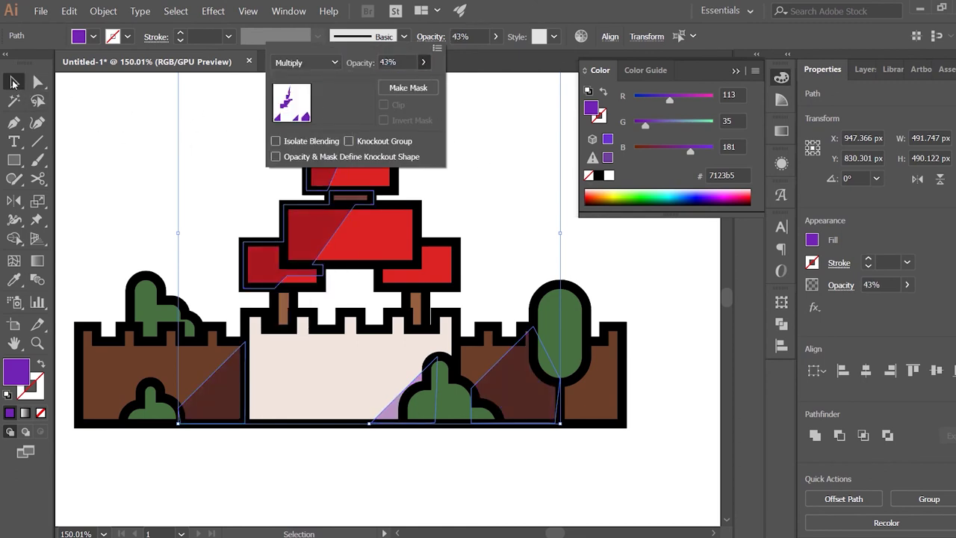
left_click(204, 171)
scroll(378, 310, "down", 5)
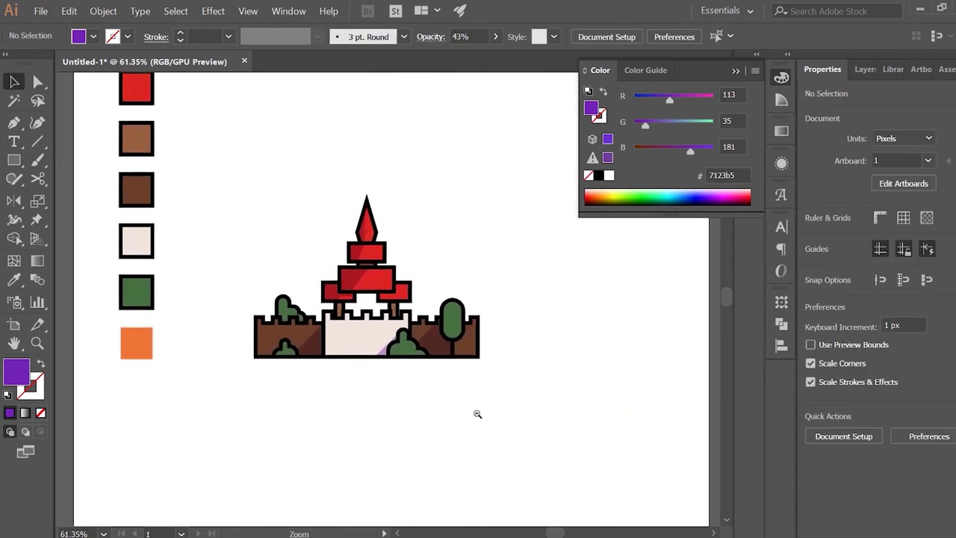
Step: Zoom out and move the whole castle lower on the artboard
scroll(477, 414, "down", 1)
scroll(389, 373, "down", 1)
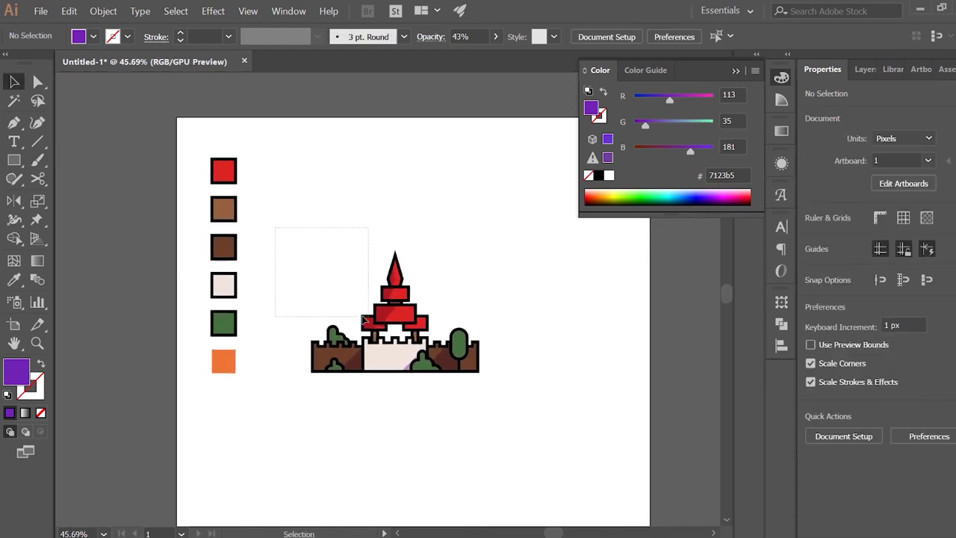
left_click_drag(364, 320, 368, 316)
left_click_drag(373, 351, 392, 368)
left_click(381, 425)
Step: Choose the orange fill swatch and start drawing a circle around the castle
left_click(223, 361)
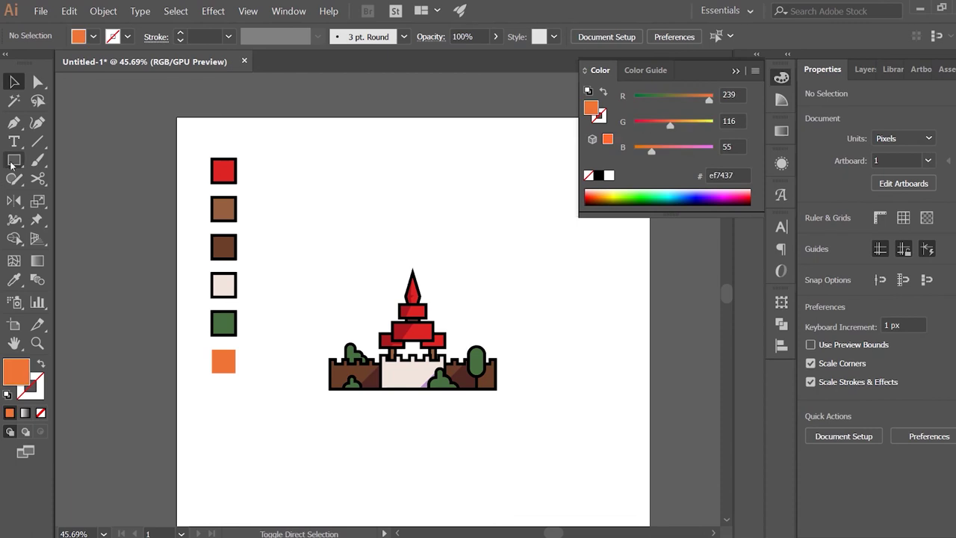
left_click_drag(11, 163, 82, 194)
left_click_drag(413, 386, 494, 452)
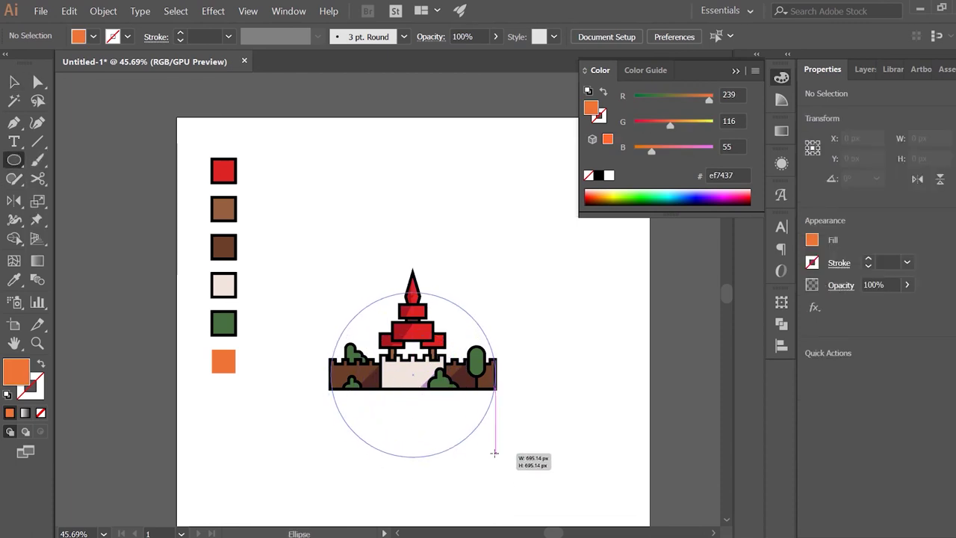
Step: Finish the orange circle, send it behind the castle, and delete its bottom anchor to form a semicircle
left_click_drag(494, 452, 494, 453)
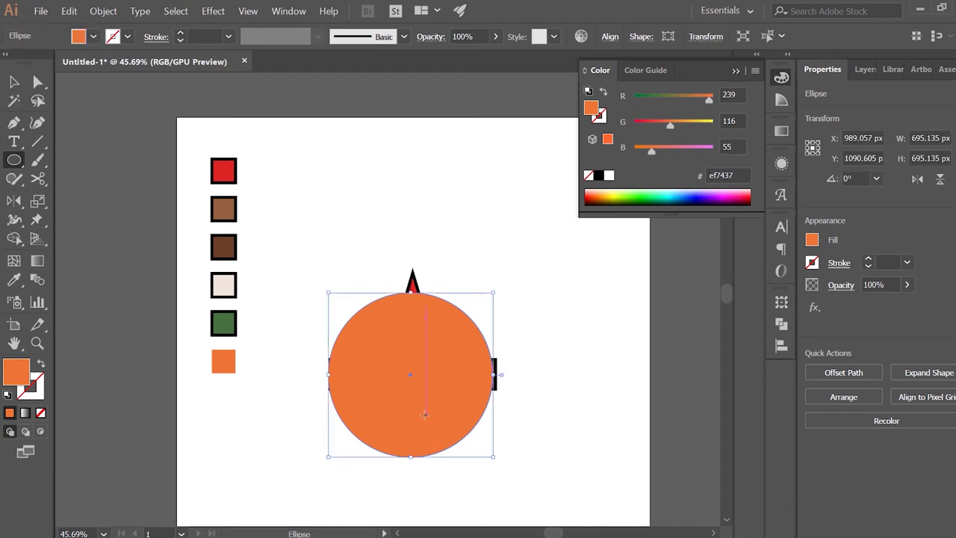
key("Right")
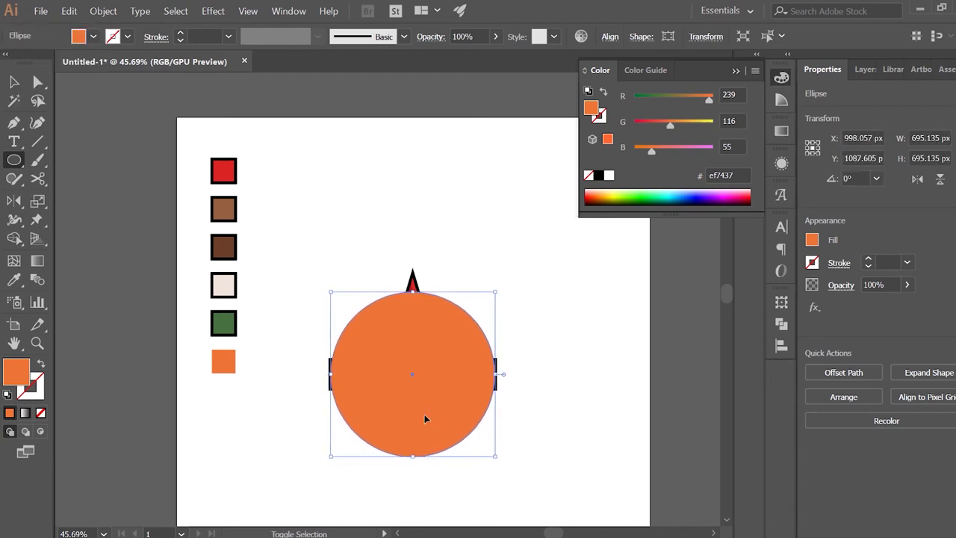
key("ctrl+shift+bracketleft")
key("a")
left_click(413, 456)
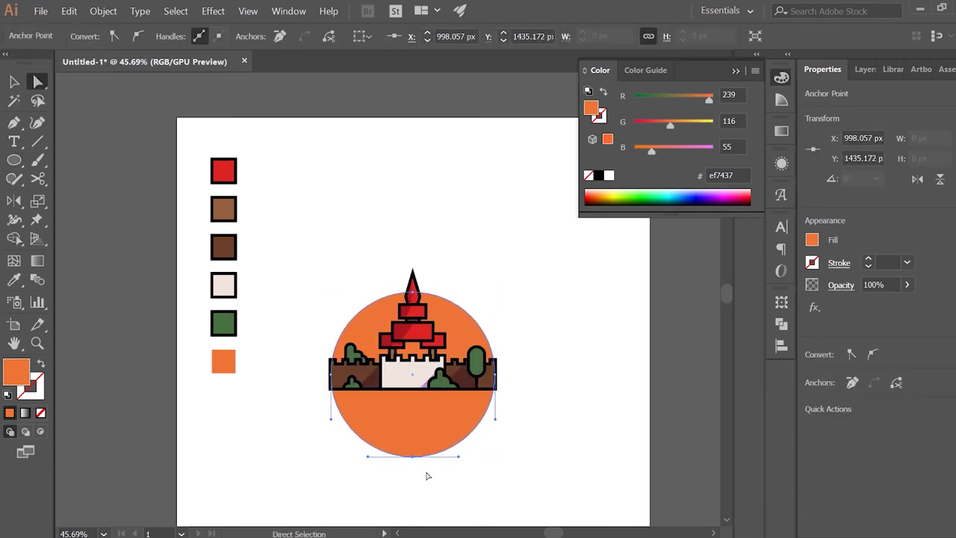
key("Delete")
left_click(572, 367)
Step: Select the finished palace icon and reposition it on the artboard
scroll(329, 269, "down", 1)
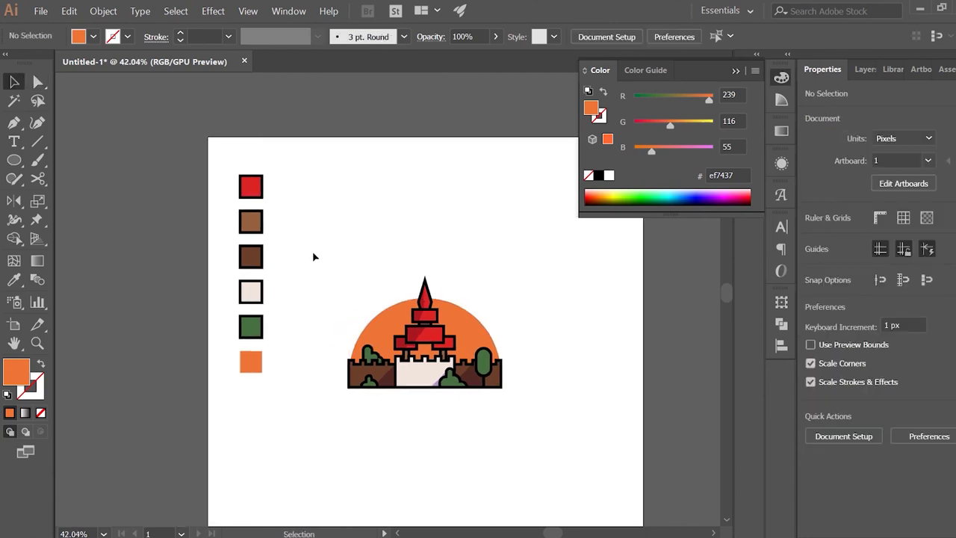
key("v")
left_click_drag(306, 251, 504, 374)
left_click_drag(435, 370, 439, 386)
left_click(486, 457)
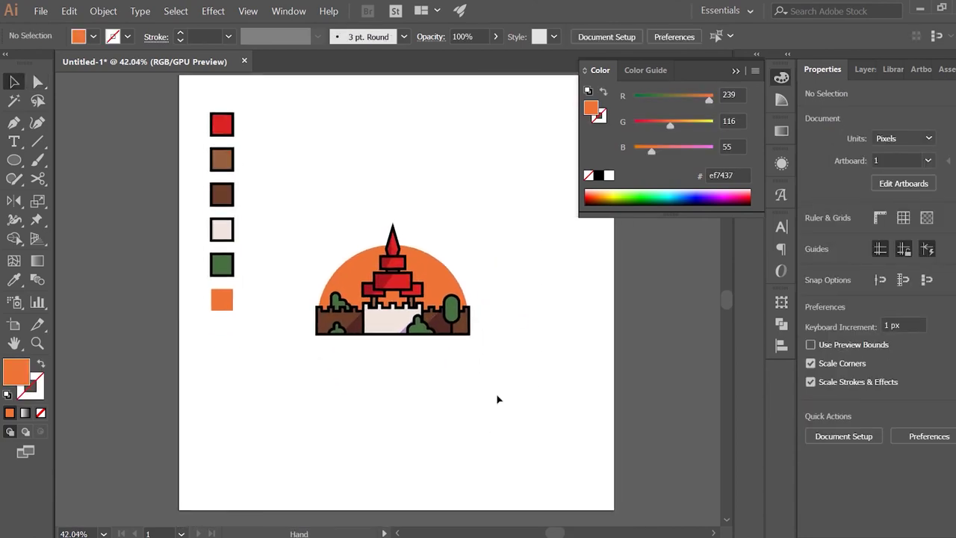
scroll(479, 433, "down", 1)
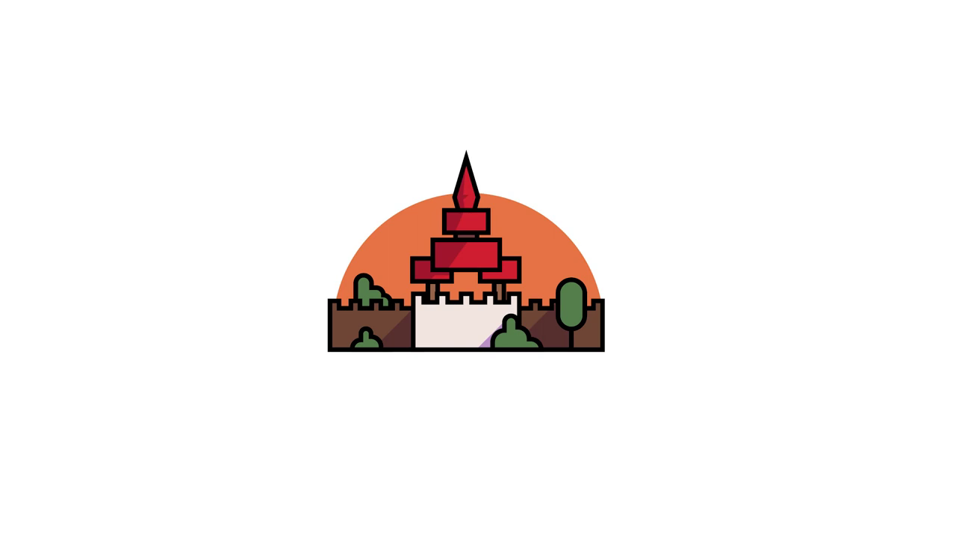